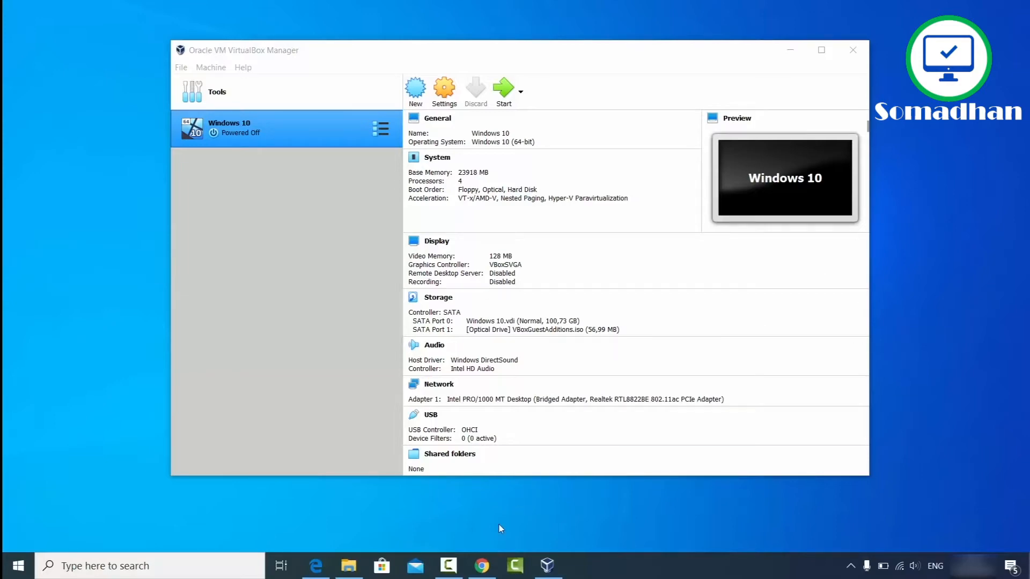
Step: Bring Chrome with the 'virtualbox' search results in front of VirtualBox Manager
left_click(481, 565)
Step: Open the VirtualBox Downloads page from the 'virtualbox' search results
left_click(52, 4)
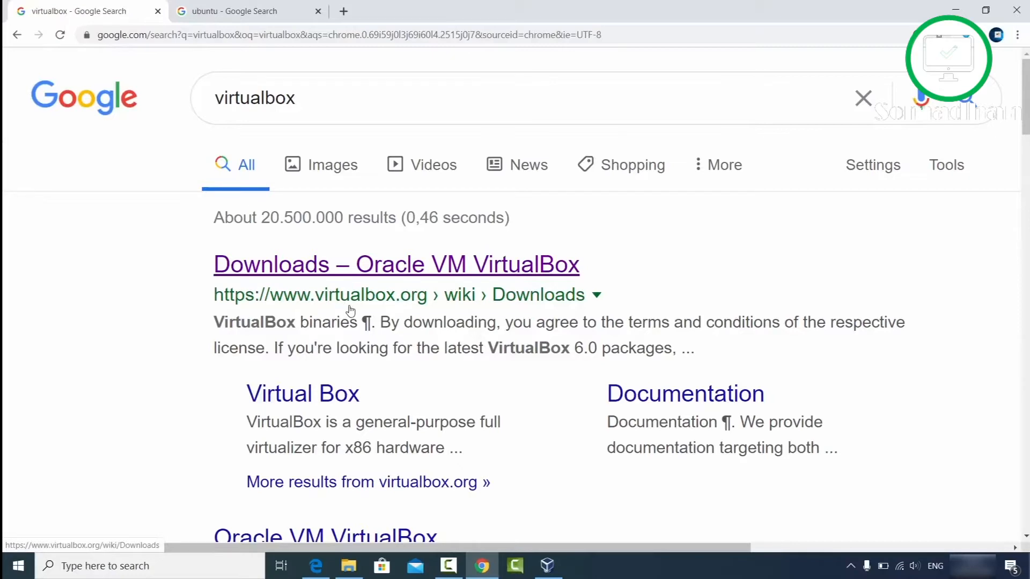
left_click(406, 274)
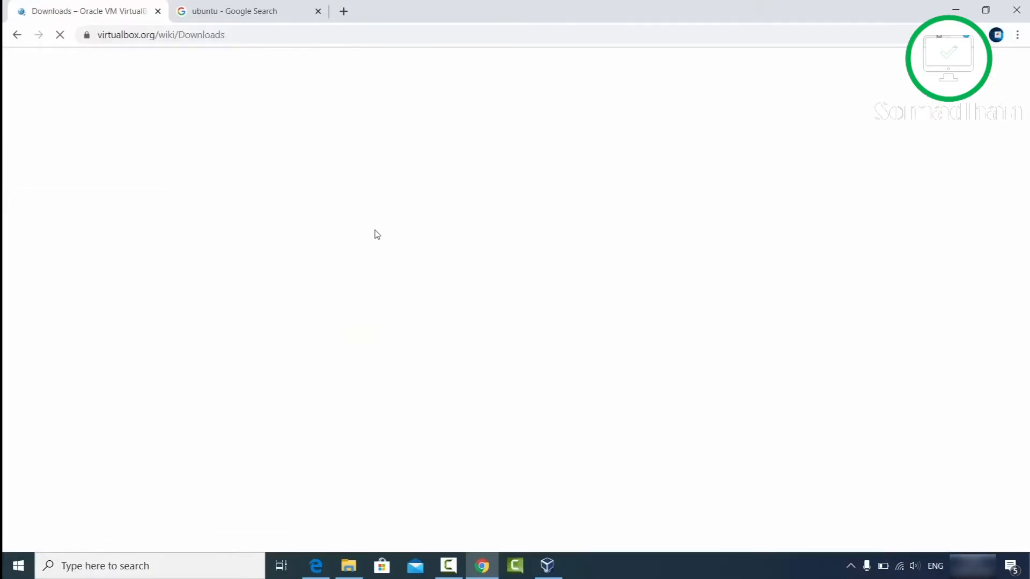
double_click(56, 222)
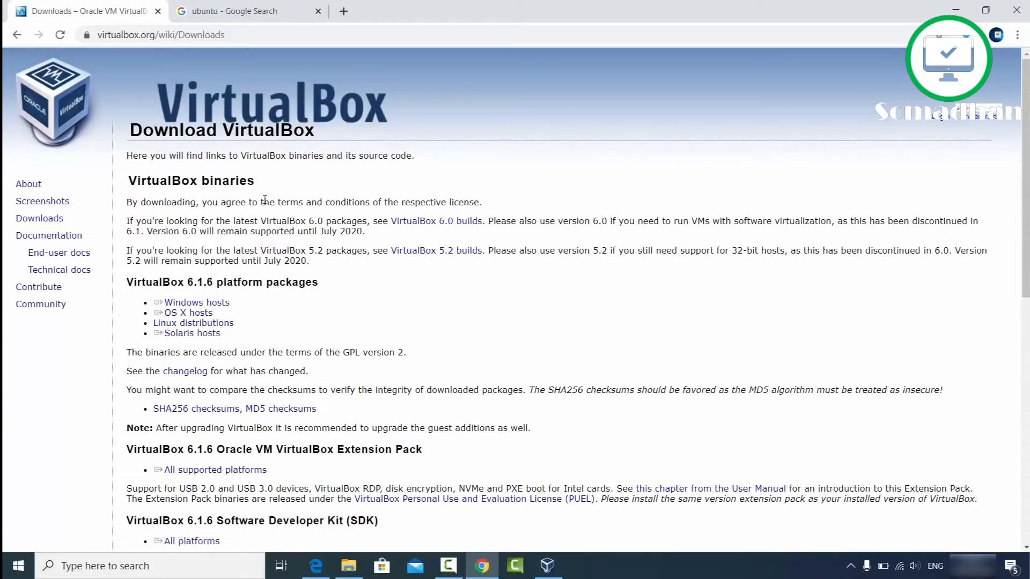
Step: Start the Windows hosts installer download, cancel it, and close the download shelf
triple_click(202, 303)
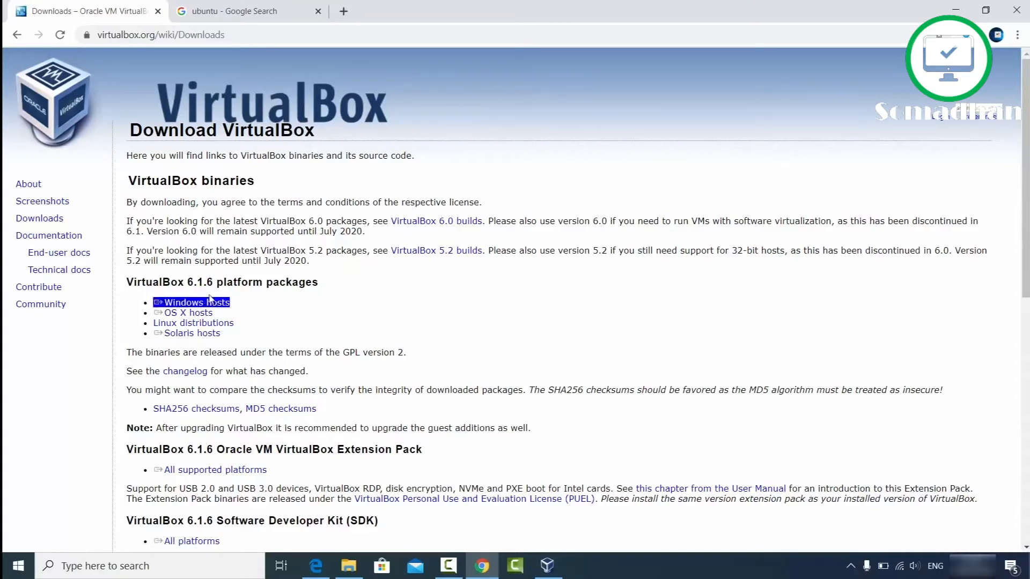
left_click(199, 306)
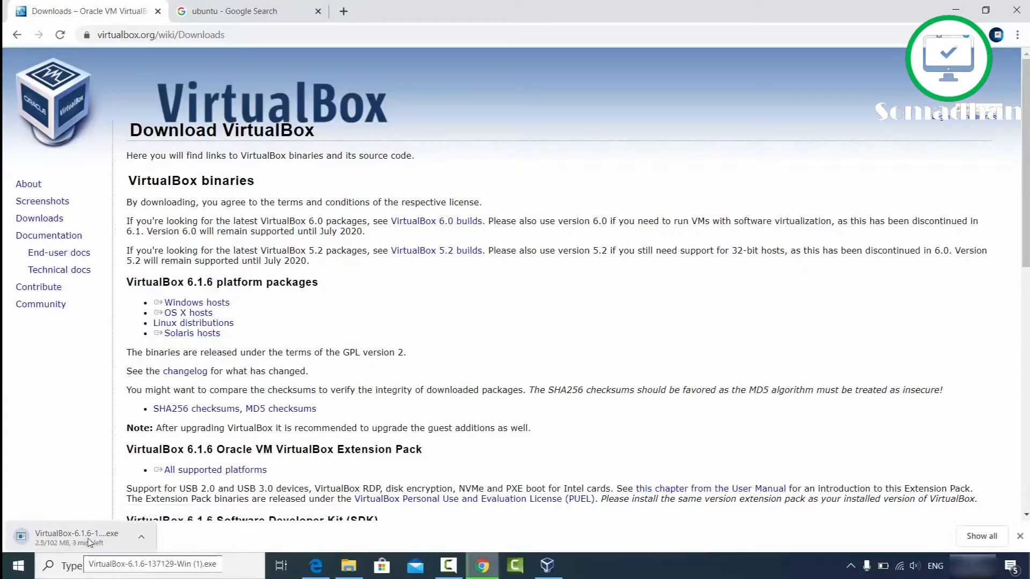
left_click(138, 543)
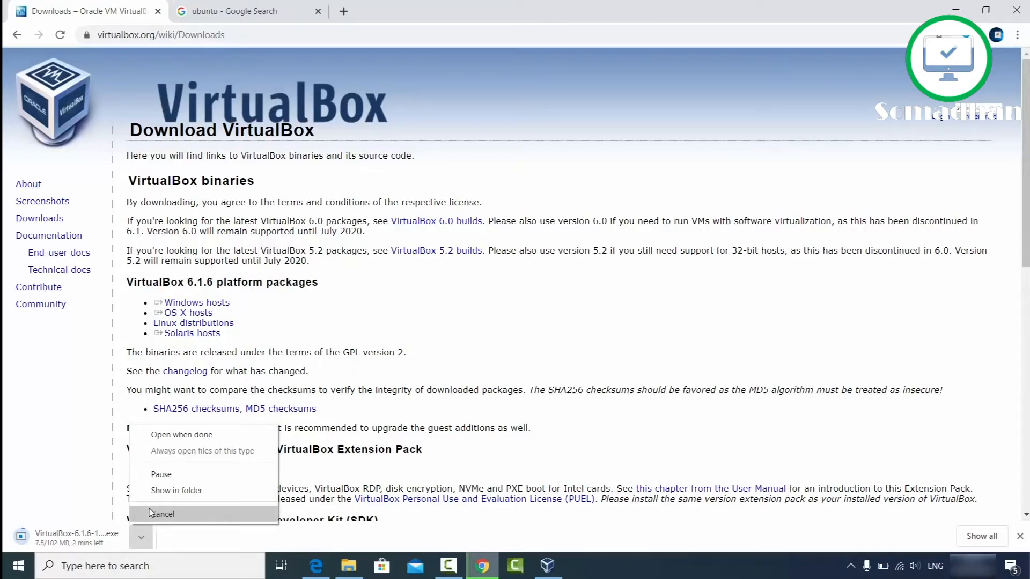
left_click(149, 513)
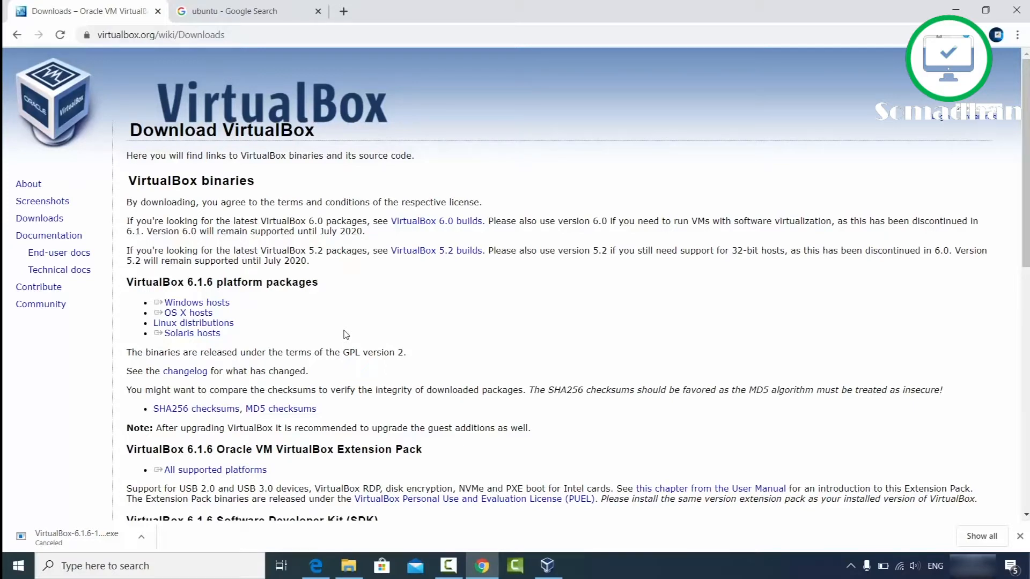
left_click(1019, 536)
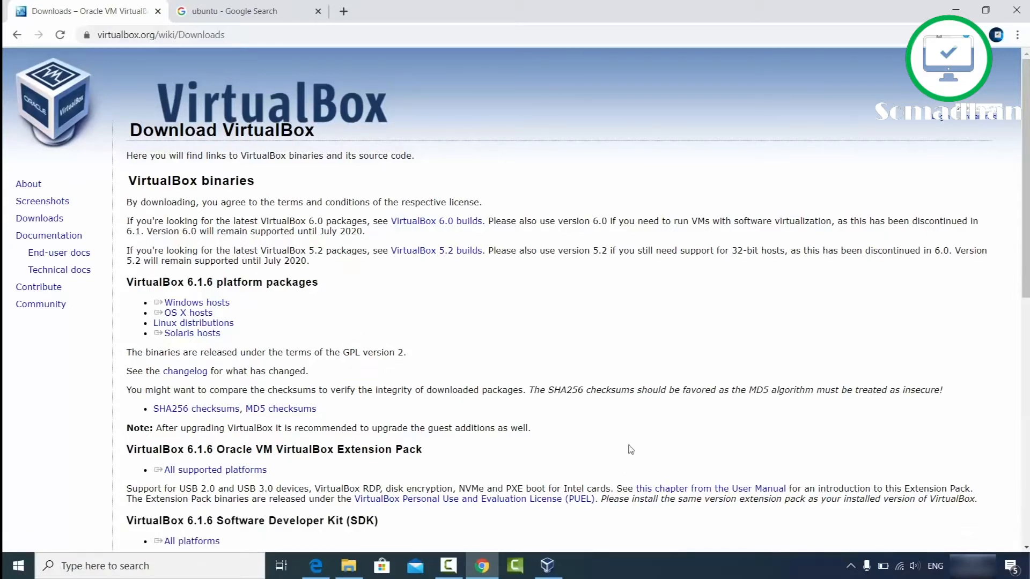
left_click(948, 10)
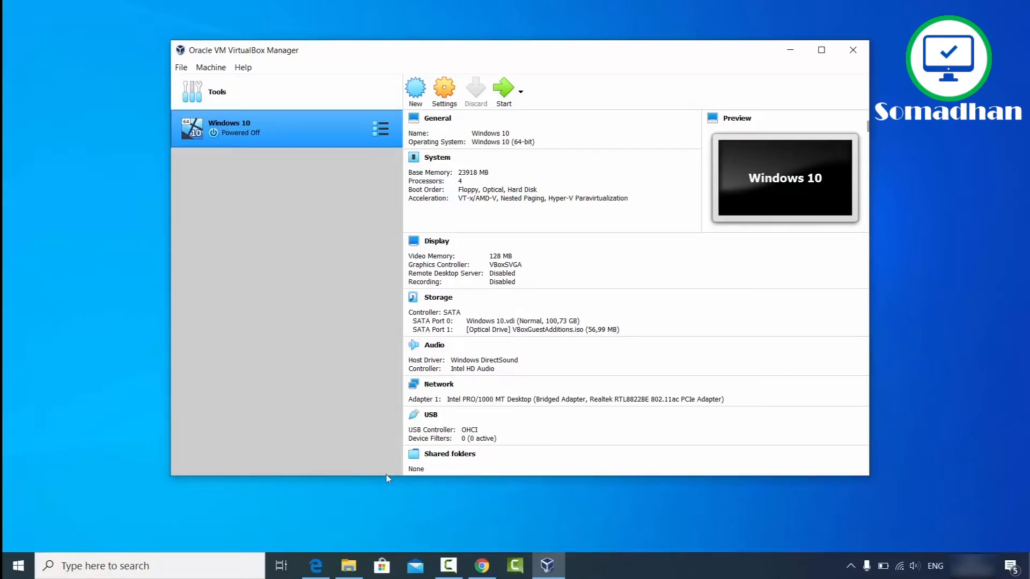
left_click(482, 565)
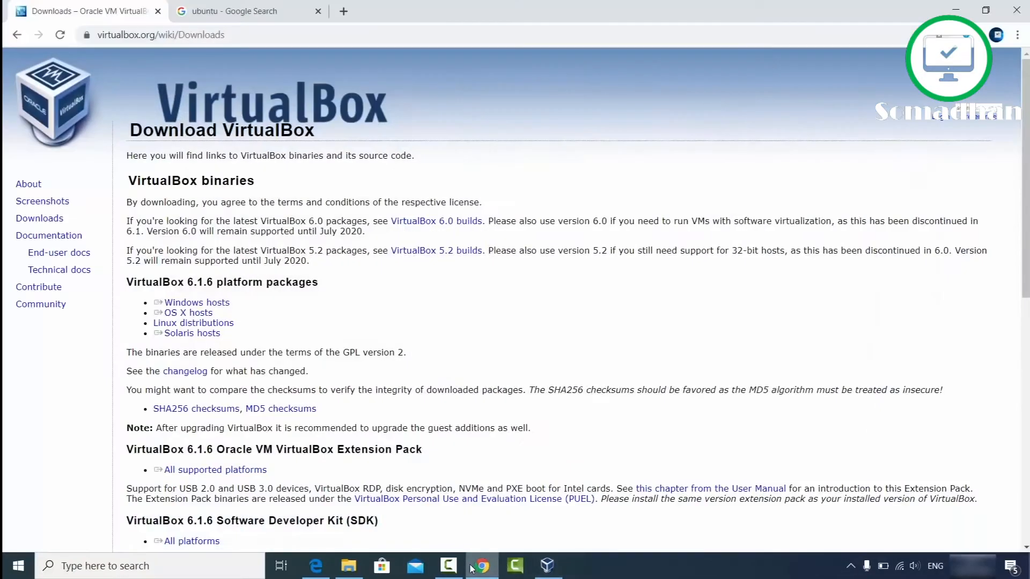
Step: Go from the ubuntu search results through ubuntu.com's Download menu to Ubuntu Desktop
left_click(238, 17)
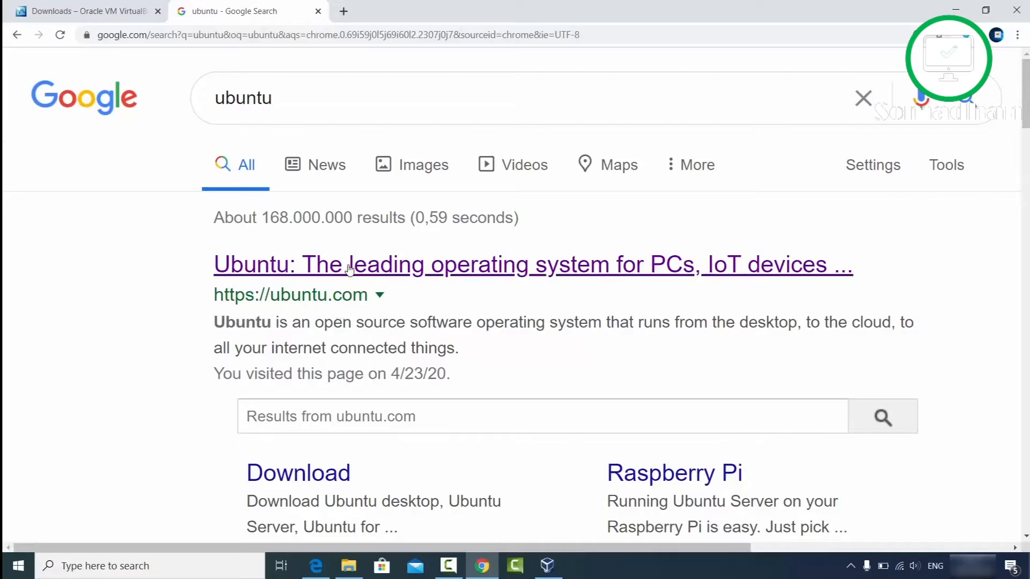
left_click(423, 263)
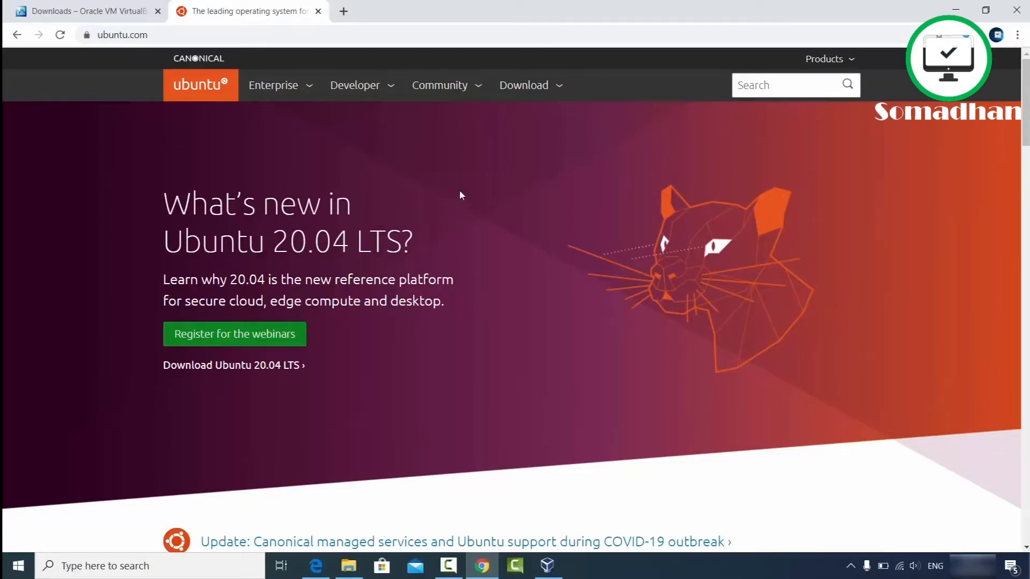
left_click(528, 90)
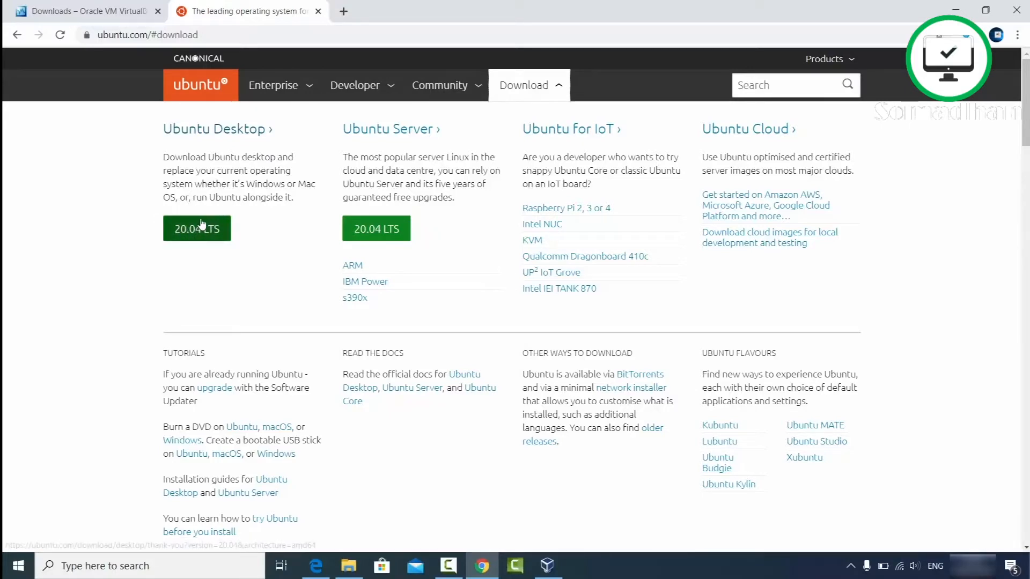
left_click(211, 134)
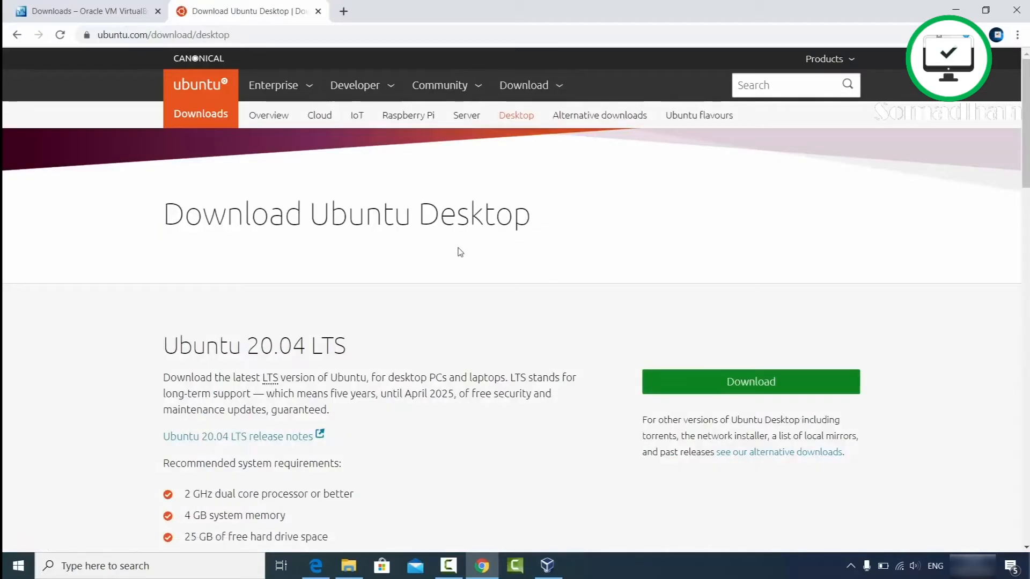
Step: Start the Ubuntu 20.04 desktop ISO download and then cancel it
scroll(350, 297, "down", 1)
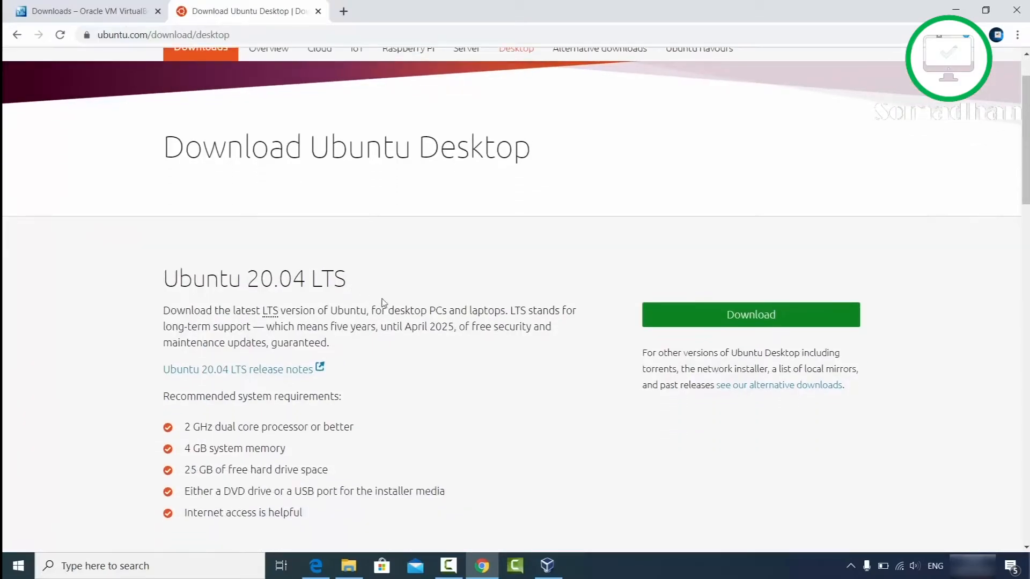
left_click(701, 321)
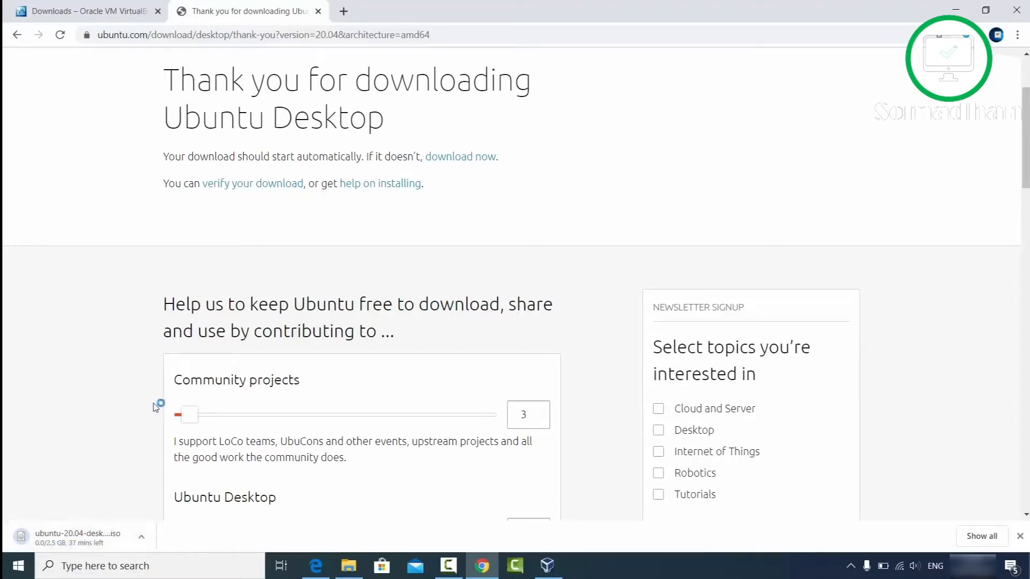
scroll(156, 406, "down", 3)
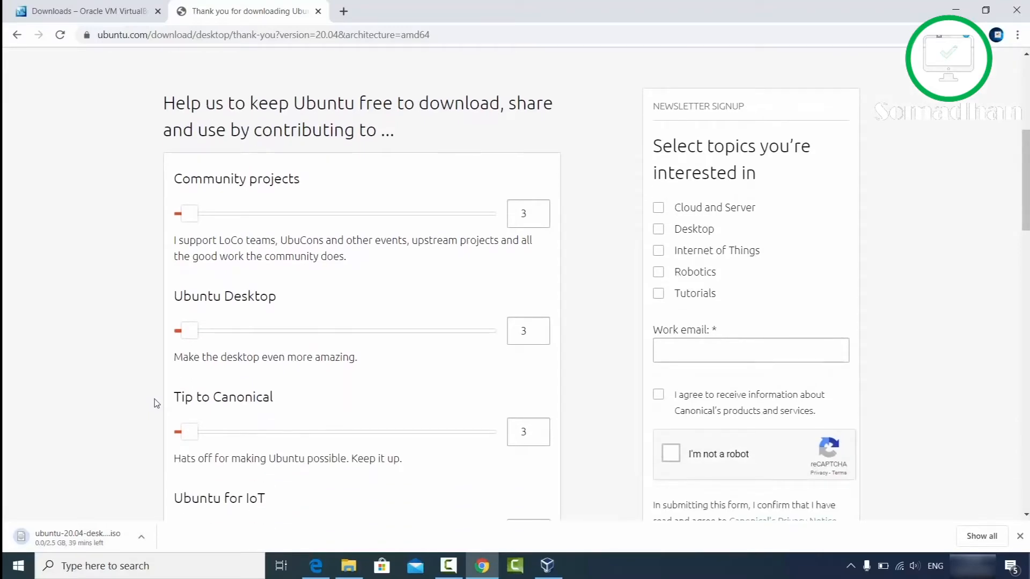
left_click(141, 537)
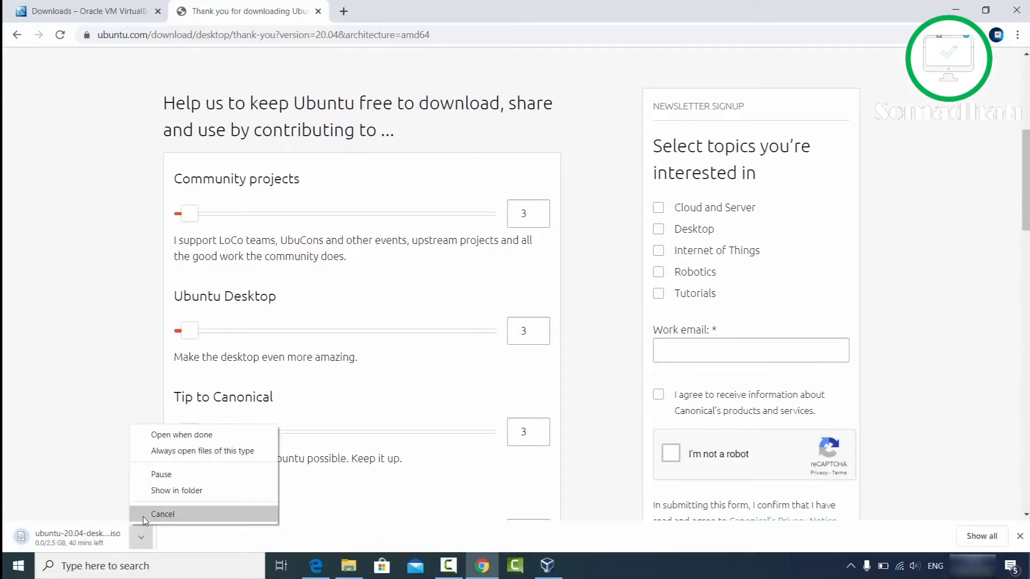
left_click(145, 516)
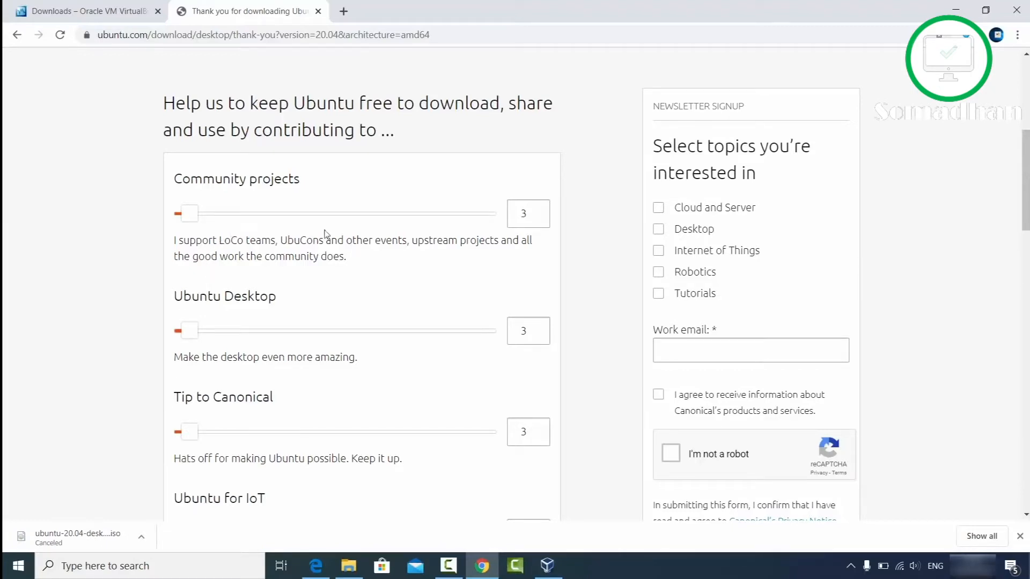
Step: Scroll the thank-you page and minimize Chrome to reveal VirtualBox Manager
scroll(273, 231, "down", 5)
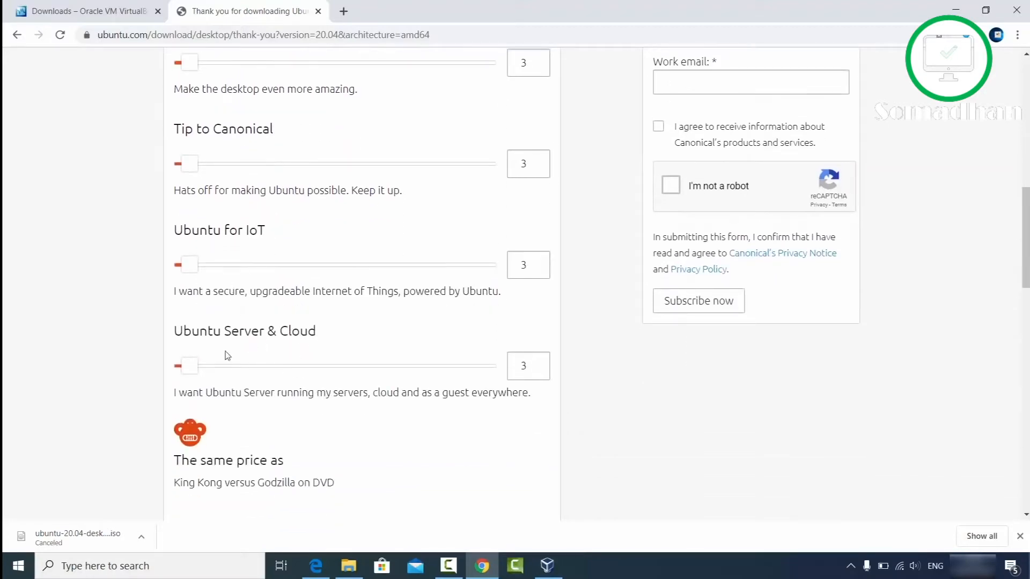
scroll(312, 319, "down", 3)
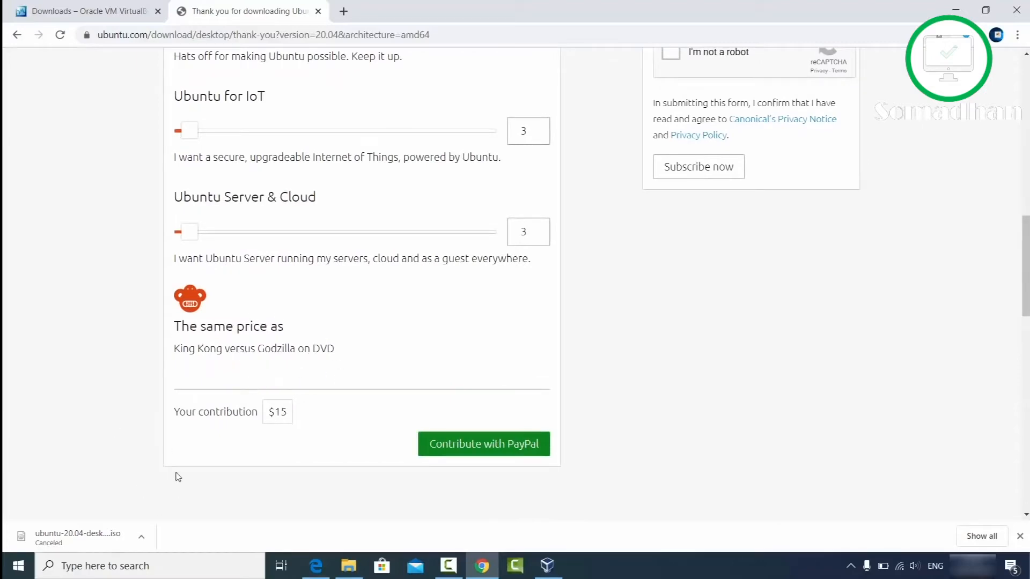
left_click(956, 10)
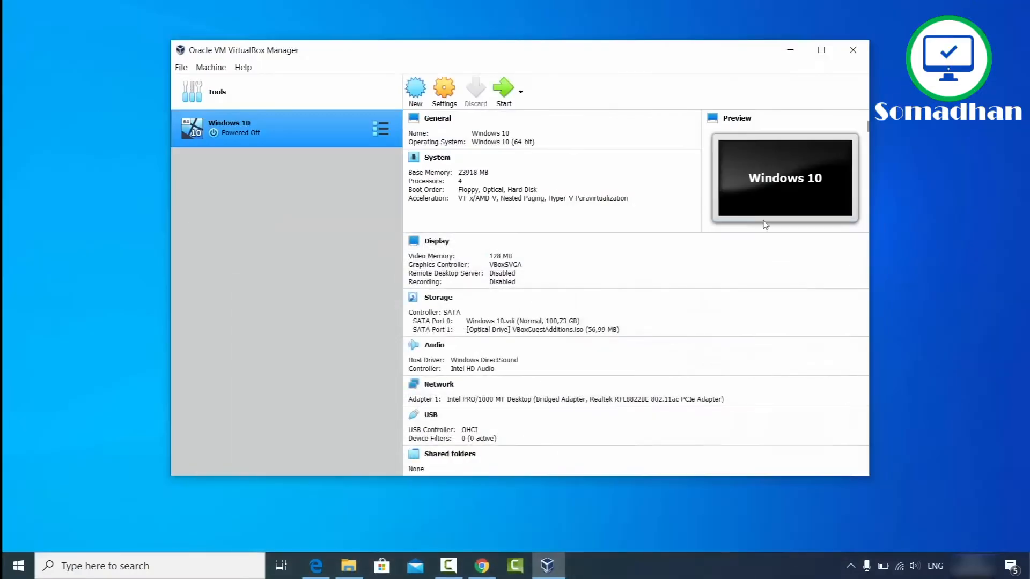
left_click(349, 566)
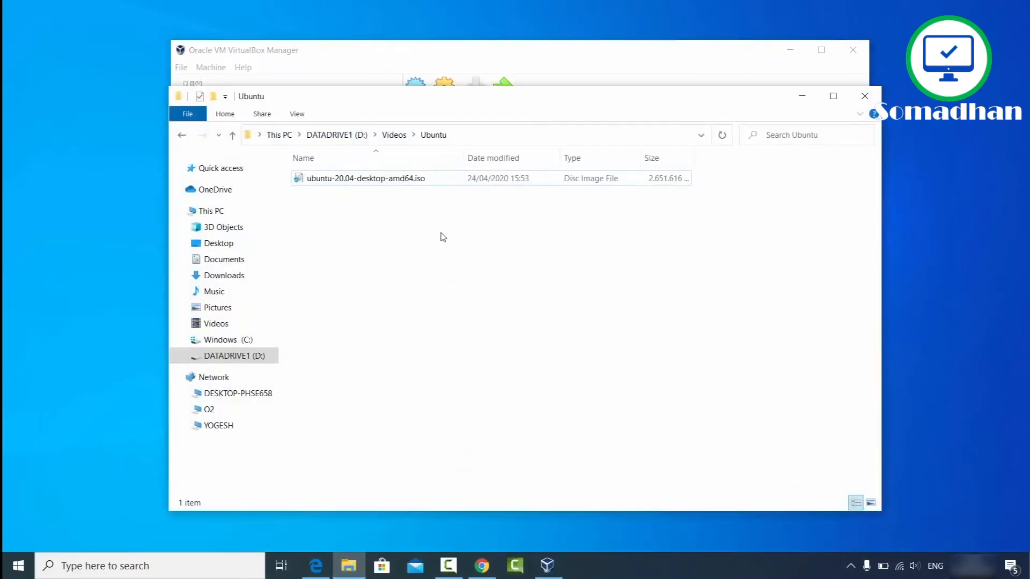
left_click(344, 183)
left_click(801, 98)
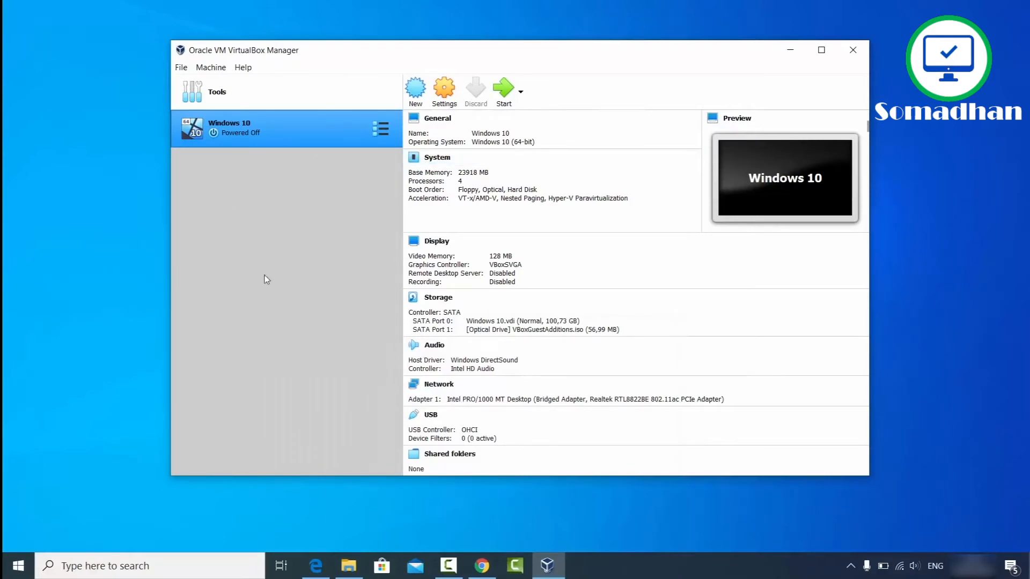
Step: Start a new machine named Ubuntu 20.04, keeping type Linux and version Ubuntu (64-bit)
left_click(418, 97)
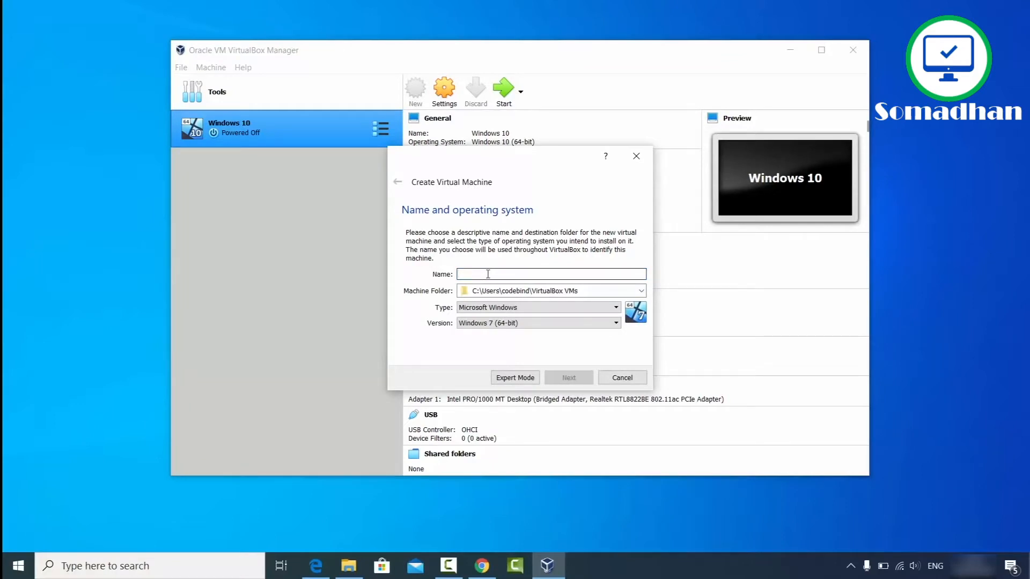
type("U")
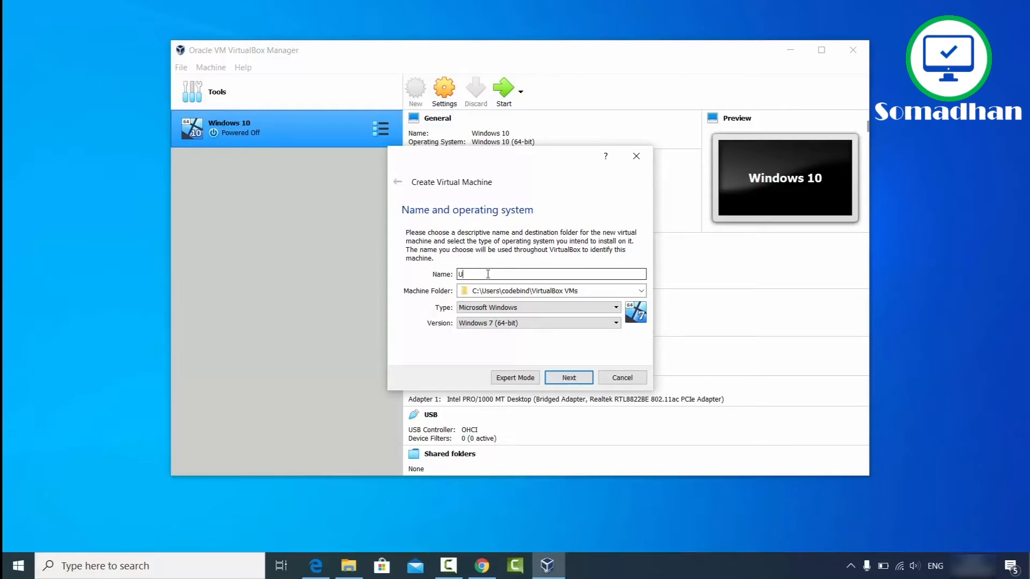
type("buntu 20")
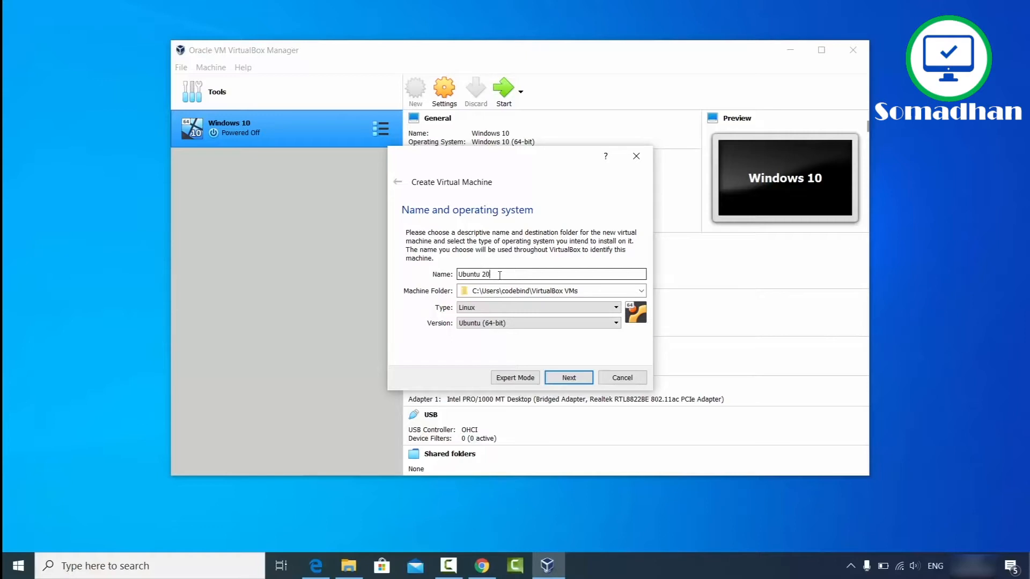
type(".04")
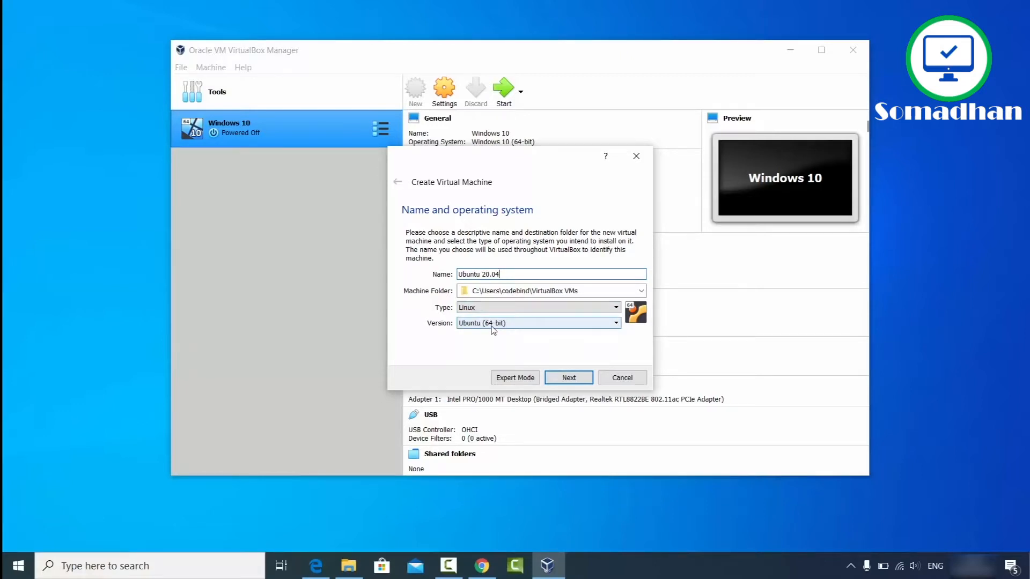
left_click(359, 564)
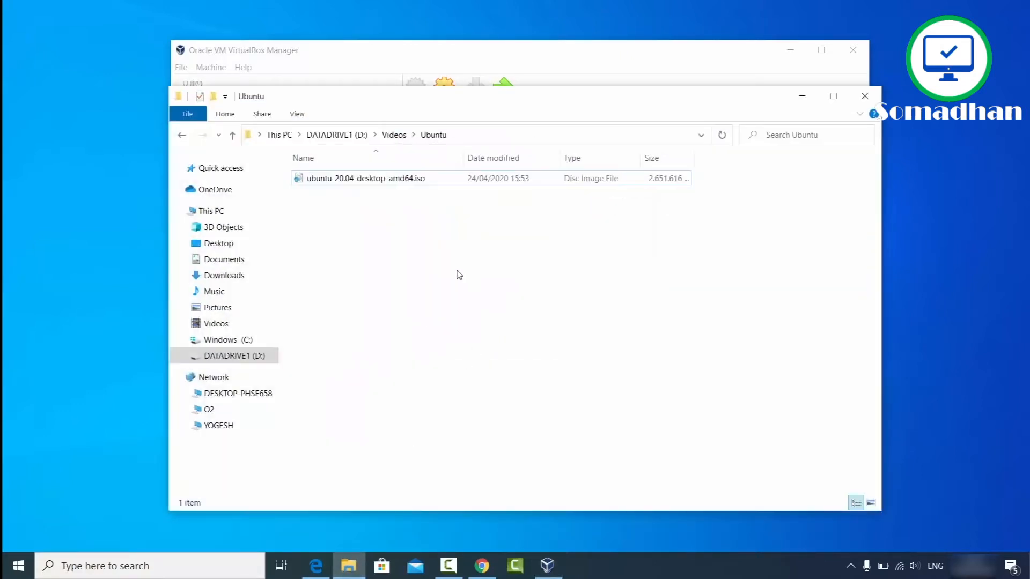
left_click(801, 96)
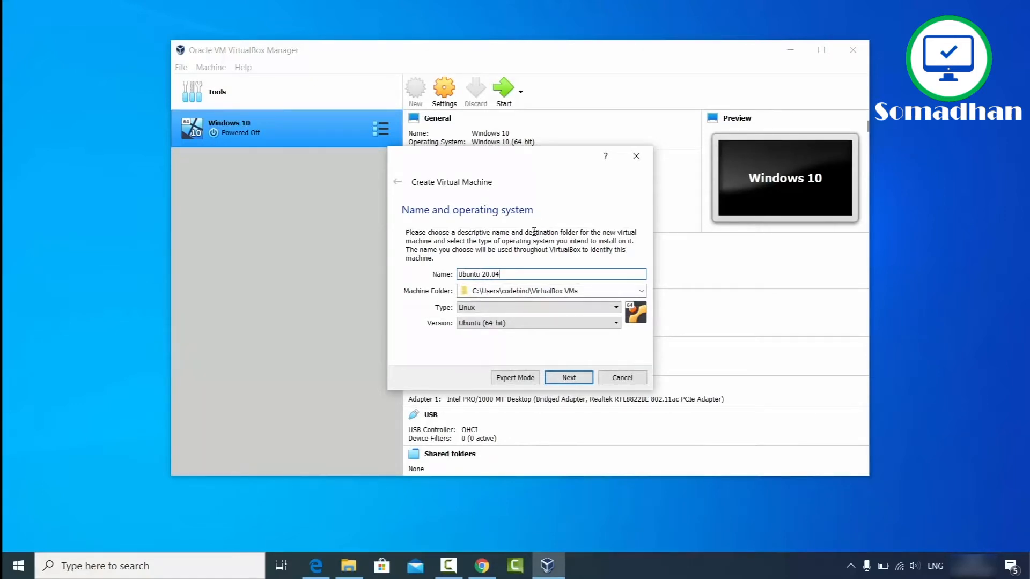
left_click(498, 324)
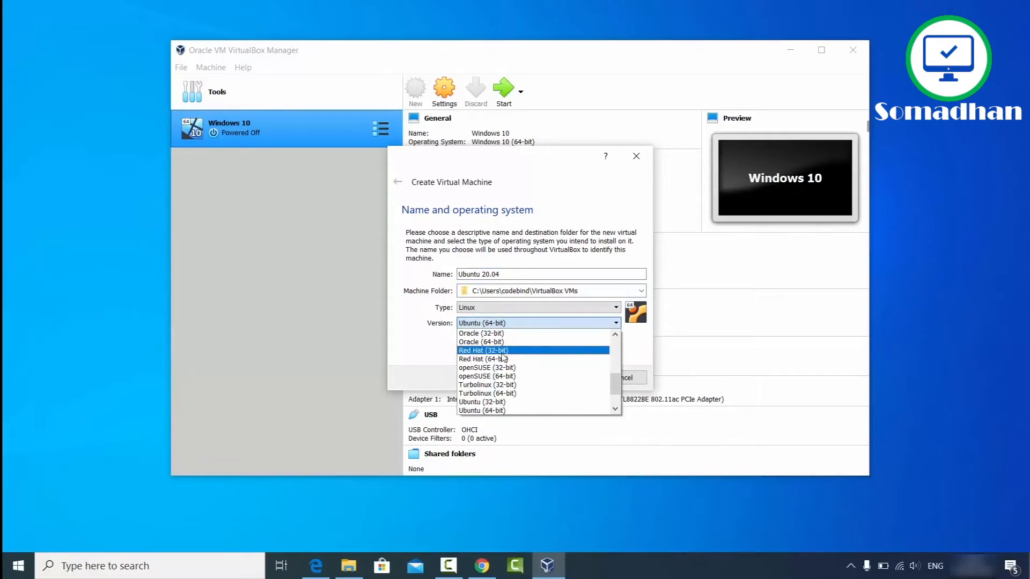
scroll(506, 368, "down", 1)
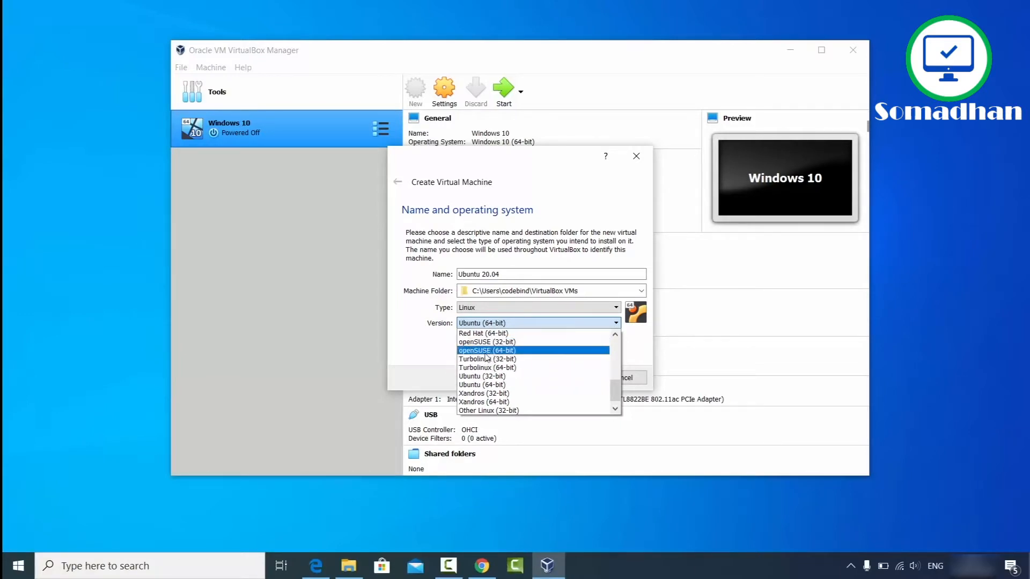
scroll(492, 392, "down", 1)
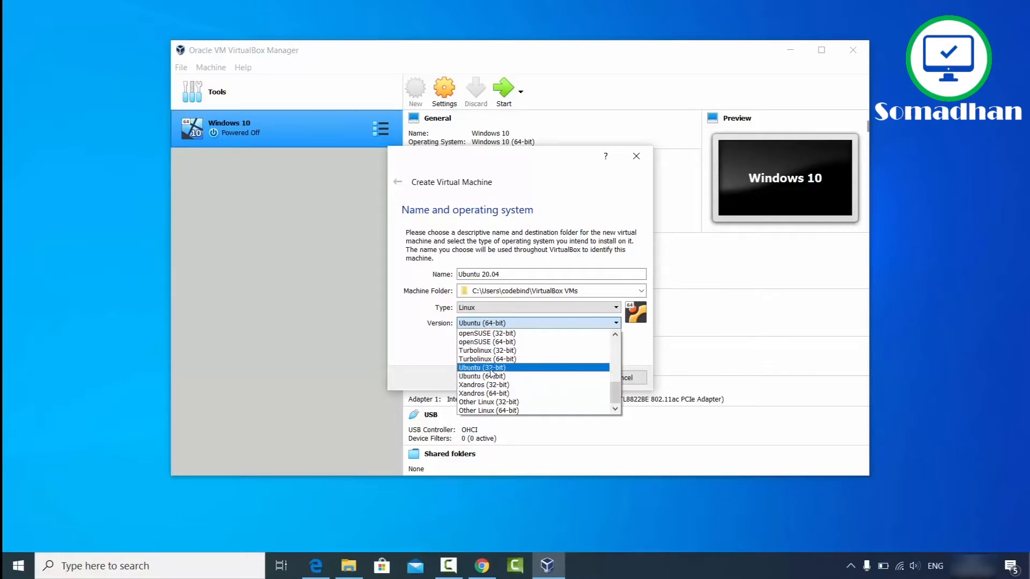
left_click(432, 361)
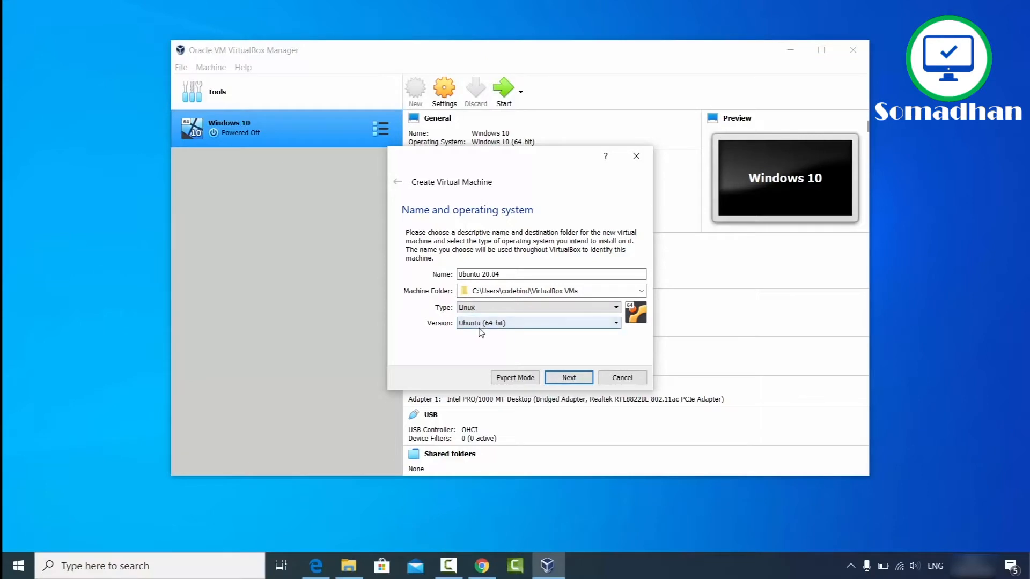
Step: Raise the machine's memory to 24483 MB and continue to the hard disk step
left_click(558, 379)
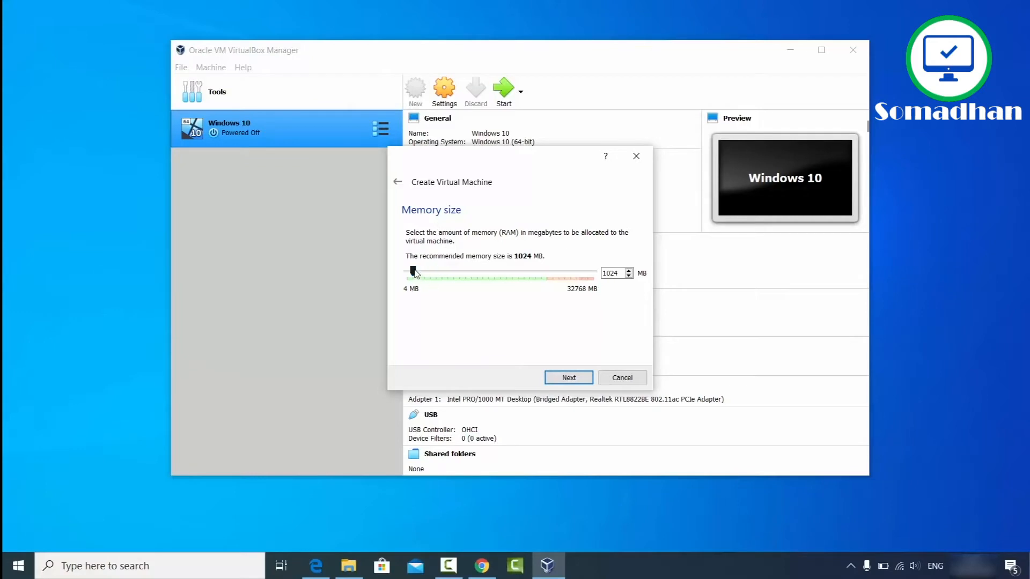
left_click_drag(414, 271, 550, 280)
left_click(563, 381)
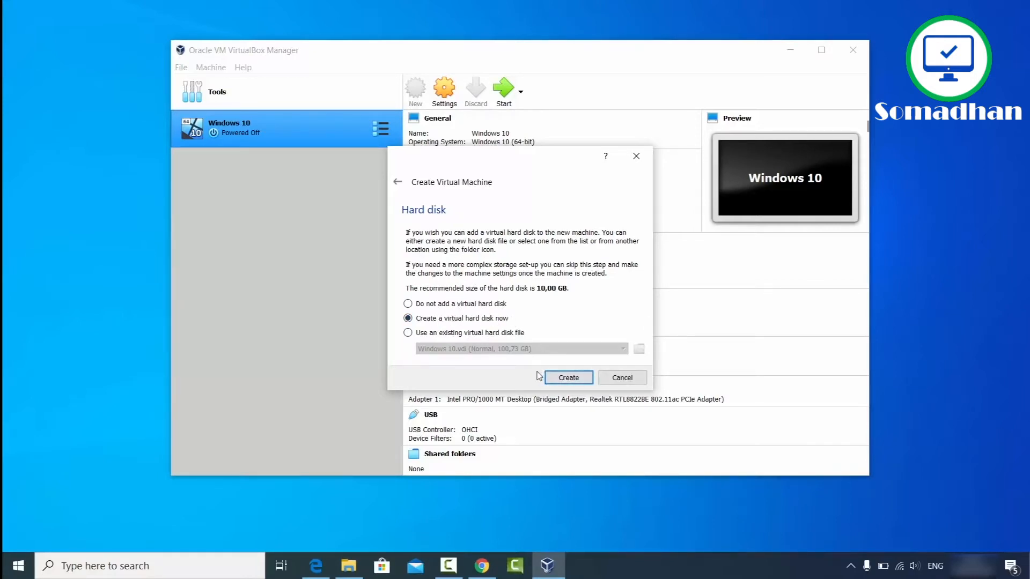
Step: Choose a new virtual hard disk, keeping VDI format and dynamic allocation
left_click(559, 380)
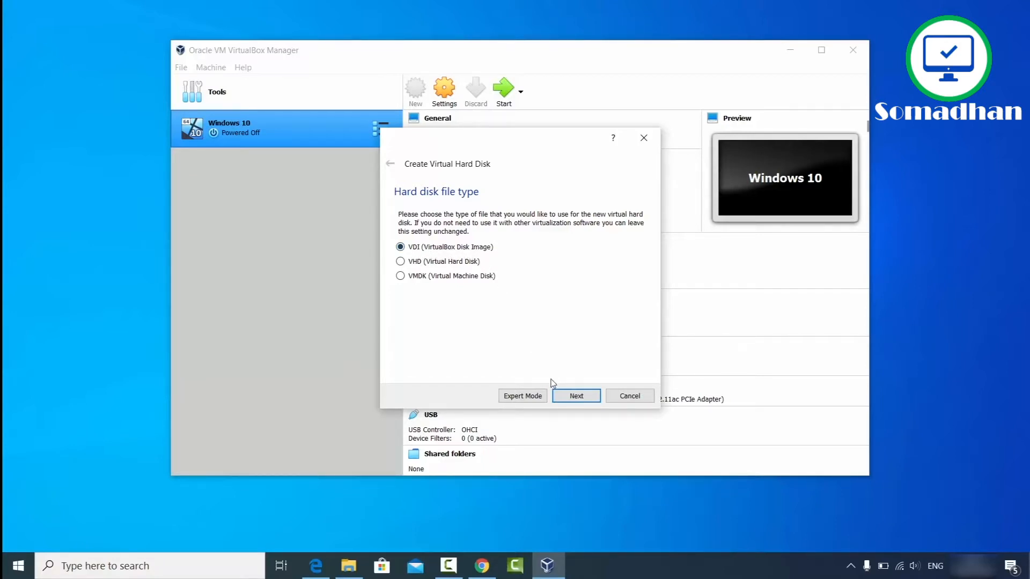
left_click(567, 395)
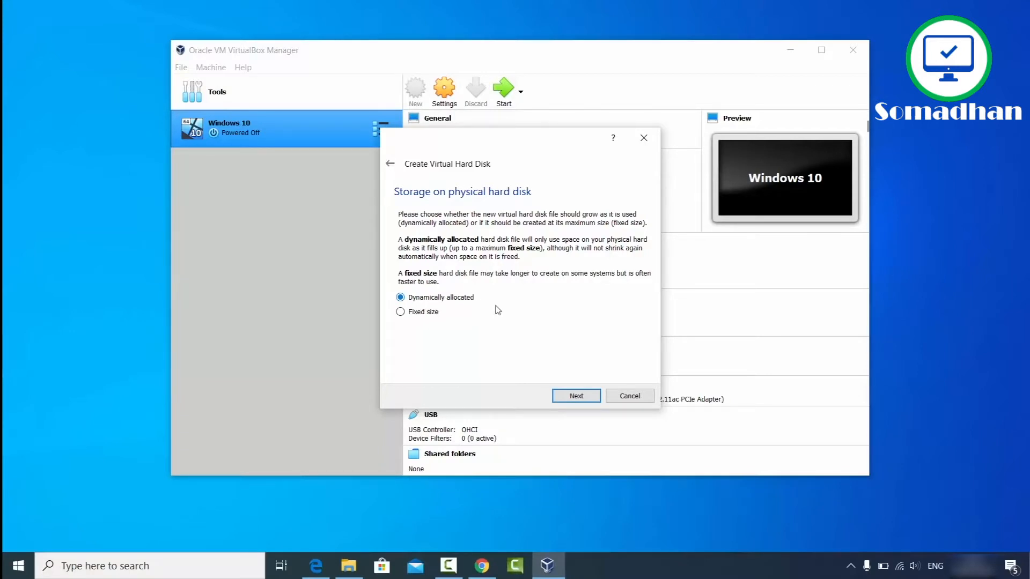
left_click(566, 398)
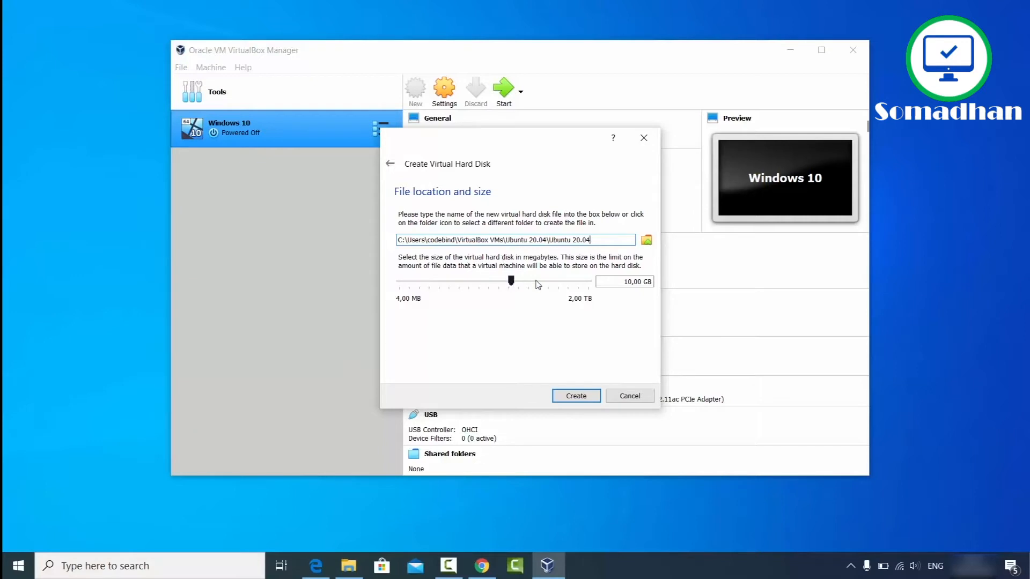
Step: Set the Ubuntu 20.04 virtual disk to 100,73 GB and create the machine
left_click(622, 282)
left_click_drag(511, 281, 548, 284)
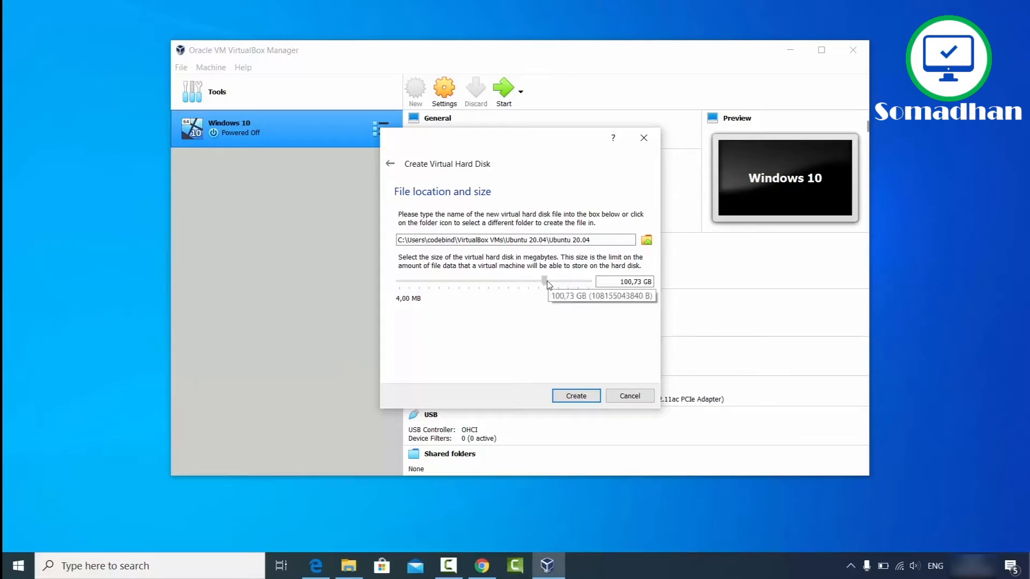
left_click(570, 398)
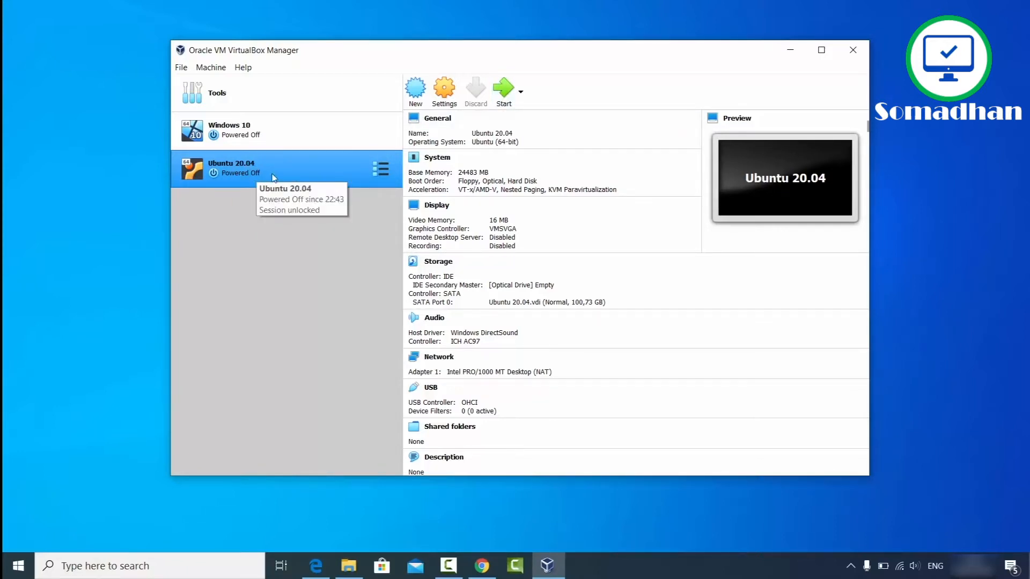
Step: Set Shared Clipboard and Drag'n'Drop to Bidirectional under General > Advanced
left_click(442, 96)
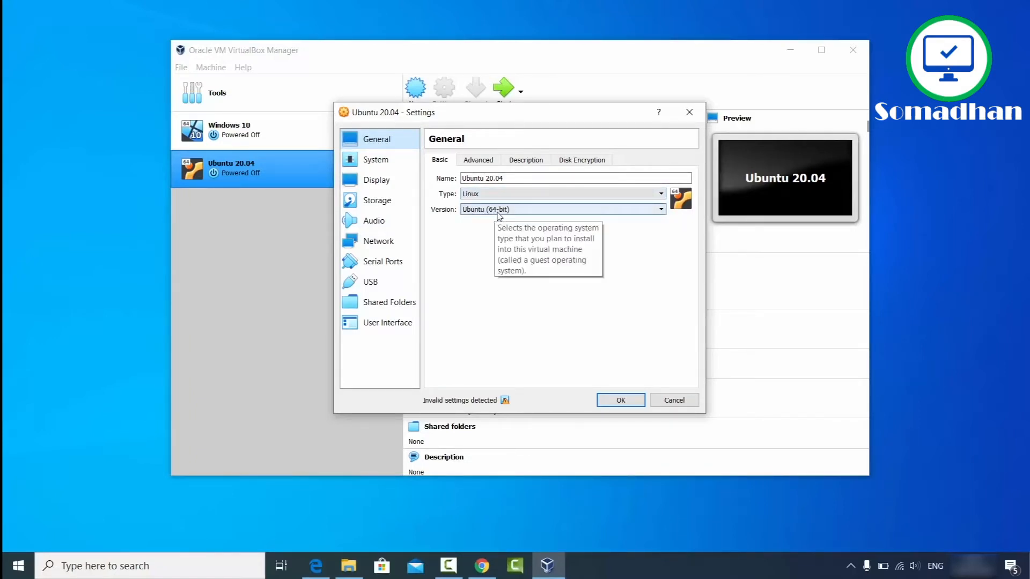
left_click(475, 161)
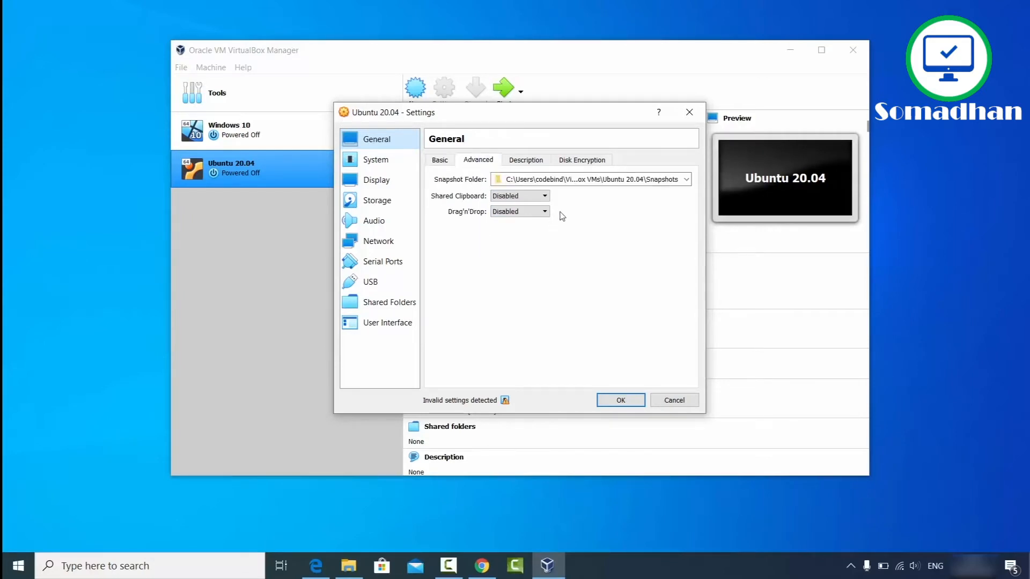
left_click(507, 197)
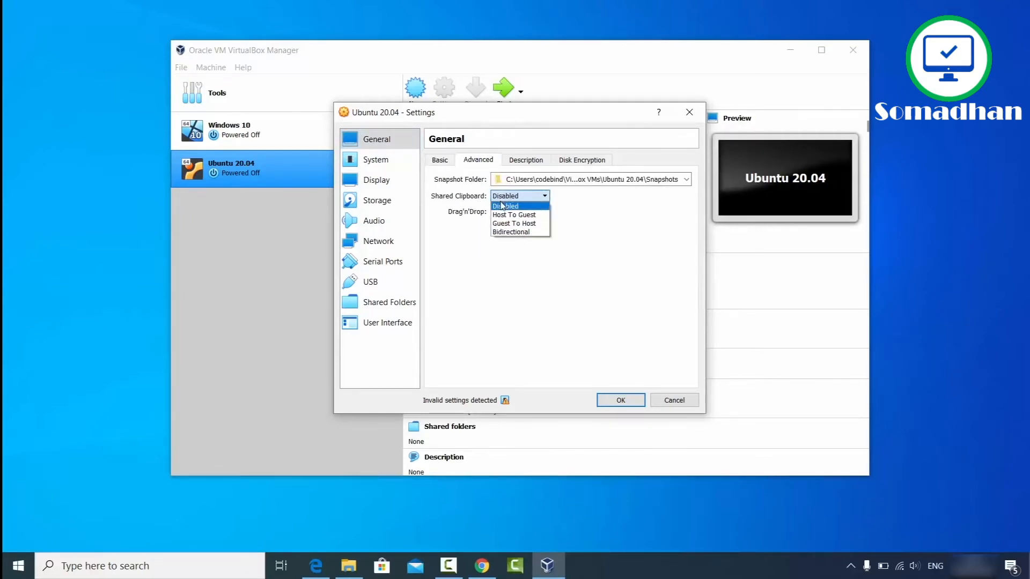
left_click(512, 234)
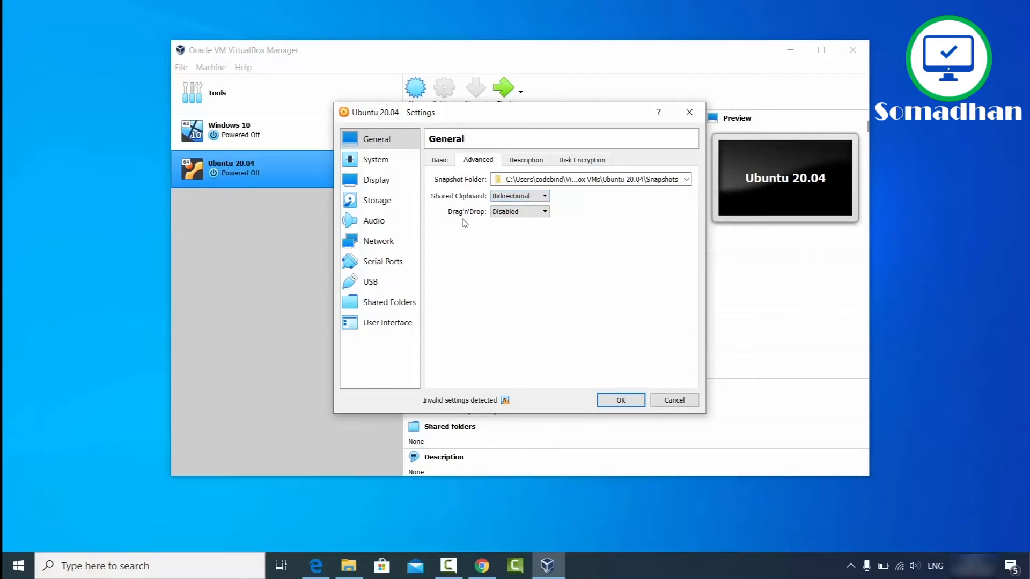
left_click(496, 214)
left_click(504, 245)
Step: Glance at the Description and Disk Encryption tabs, then move to System settings
left_click(523, 164)
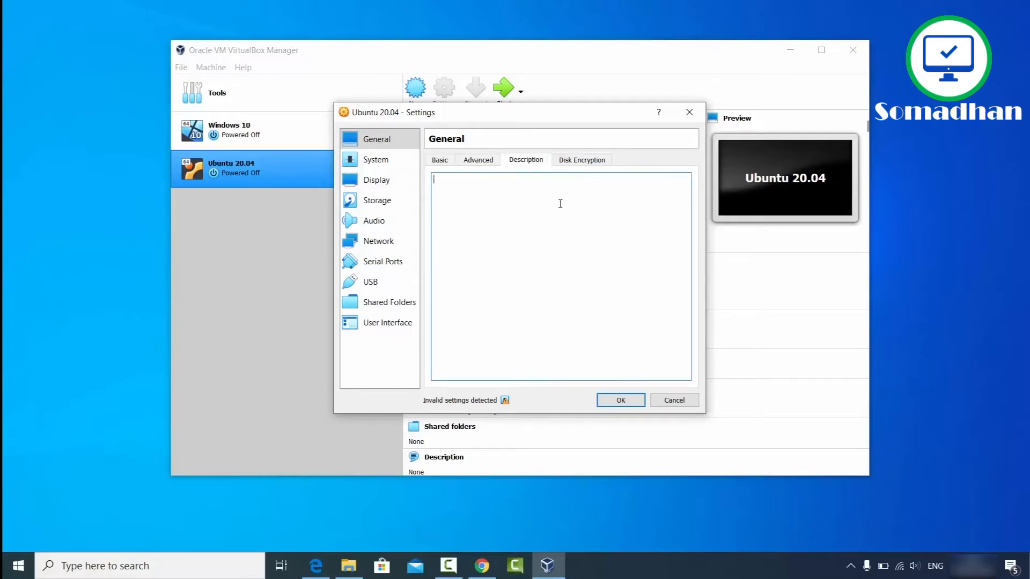
left_click(573, 167)
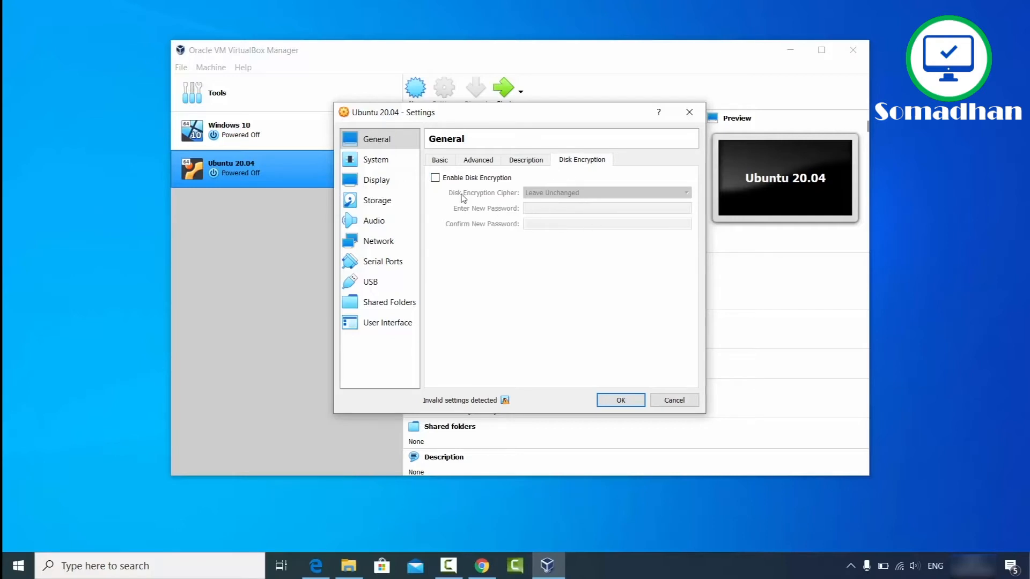
left_click(367, 164)
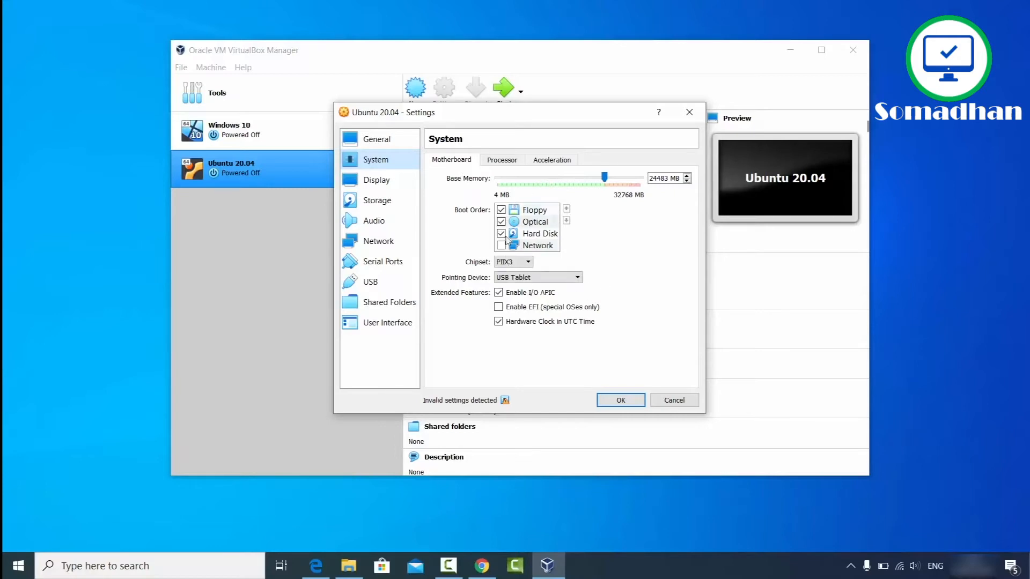
Step: Set the Processor(s) slider to 4 on the Processor tab, then go to Display
left_click(502, 160)
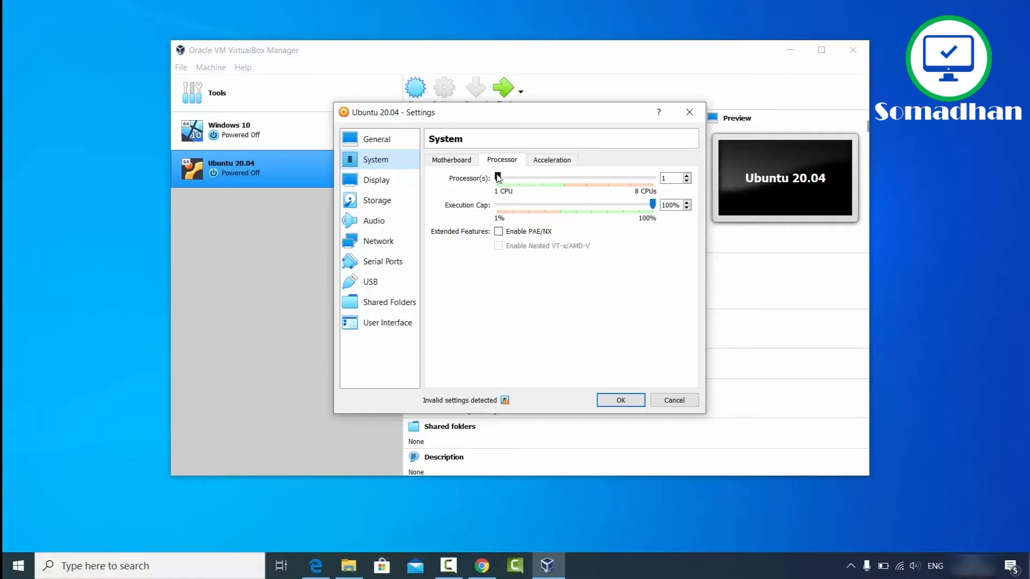
left_click_drag(499, 178, 564, 180)
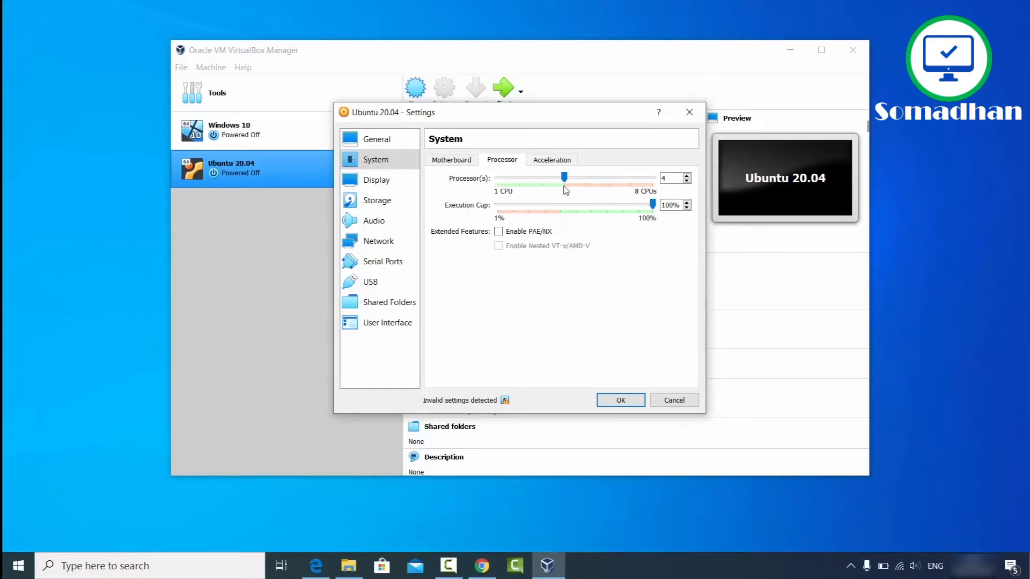
left_click(678, 180)
left_click(395, 182)
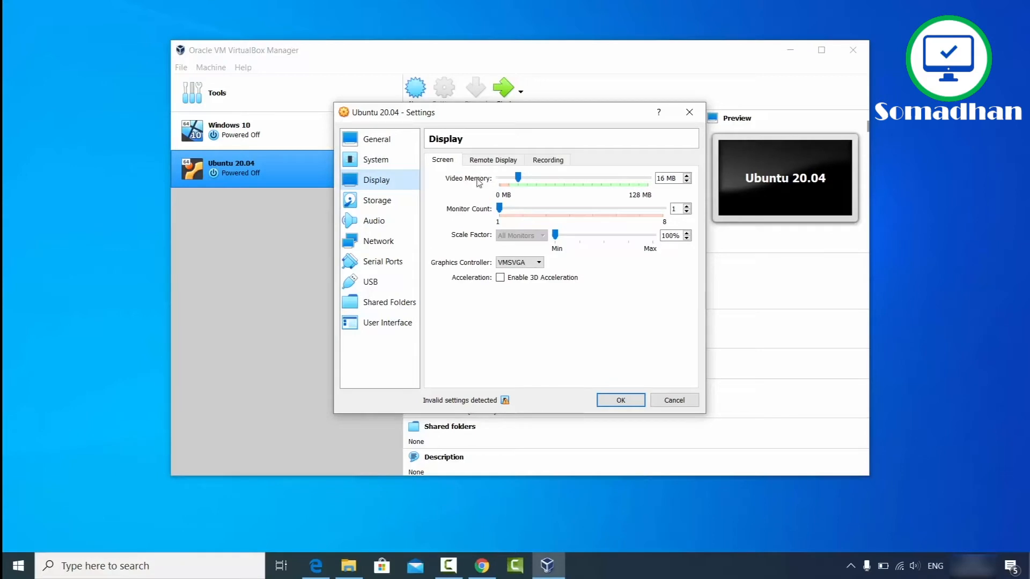
Step: Open 'Choose a disk file...' for the Empty IDE optical drive in Storage settings
left_click(383, 204)
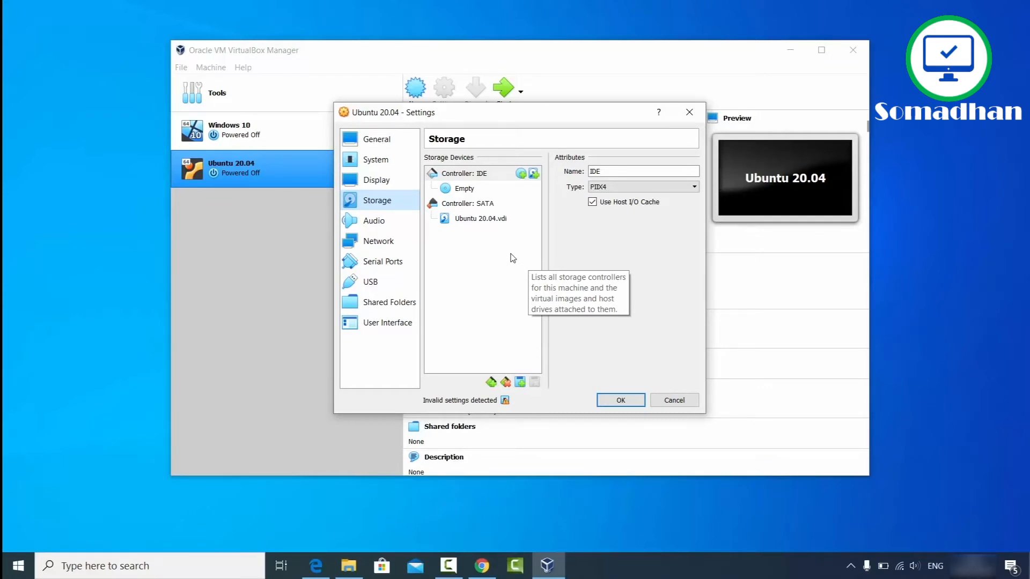
left_click(462, 189)
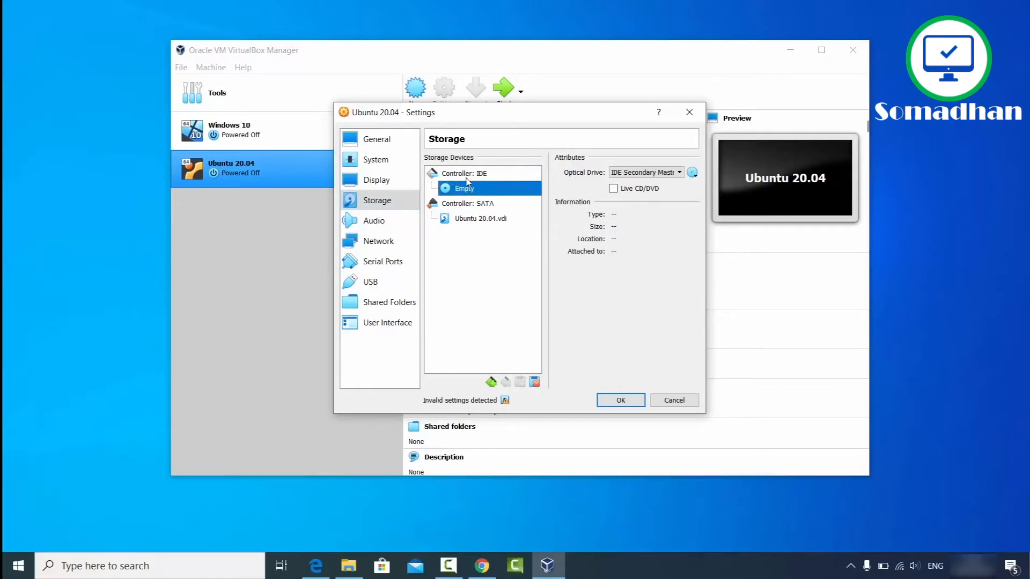
left_click(692, 173)
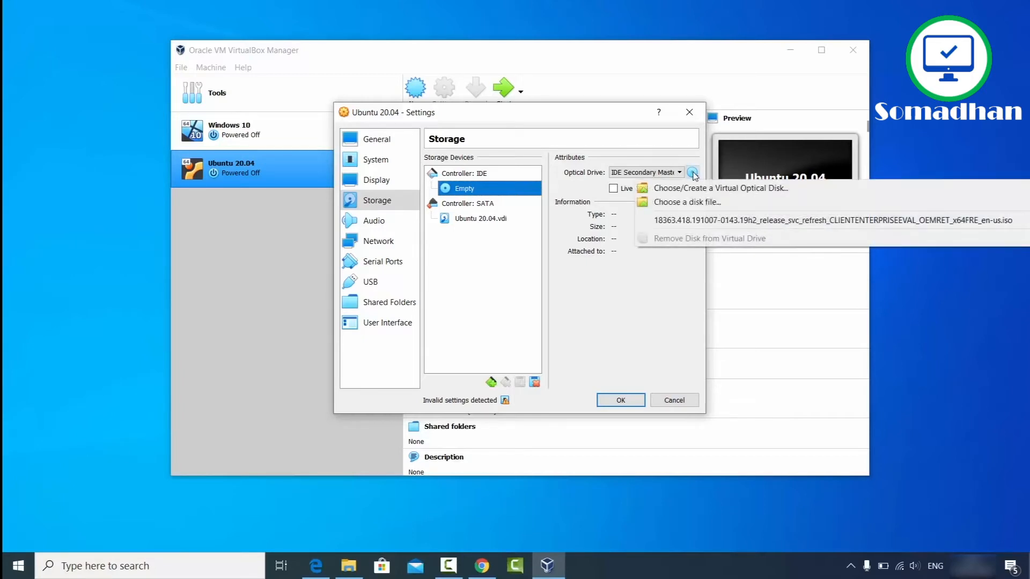
left_click(682, 207)
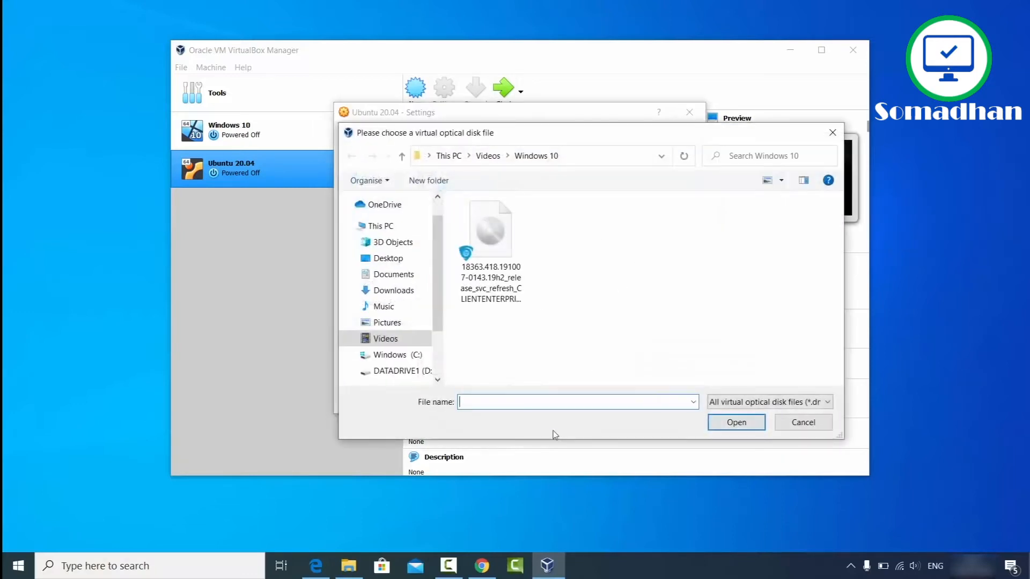
Step: Copy the D:\Videos\Ubuntu folder path in File Explorer, then minimize Explorer
left_click(348, 566)
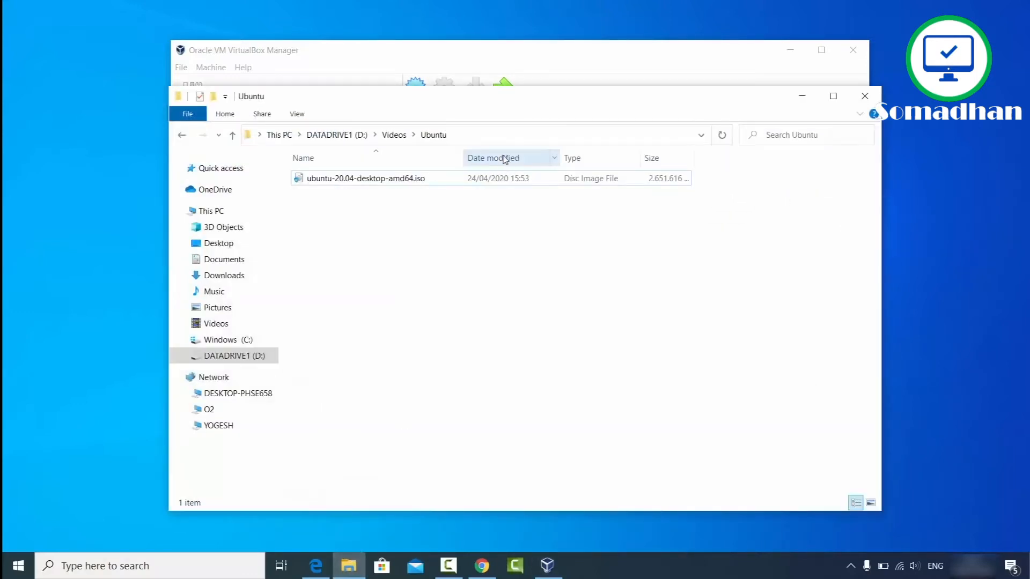
left_click(509, 139)
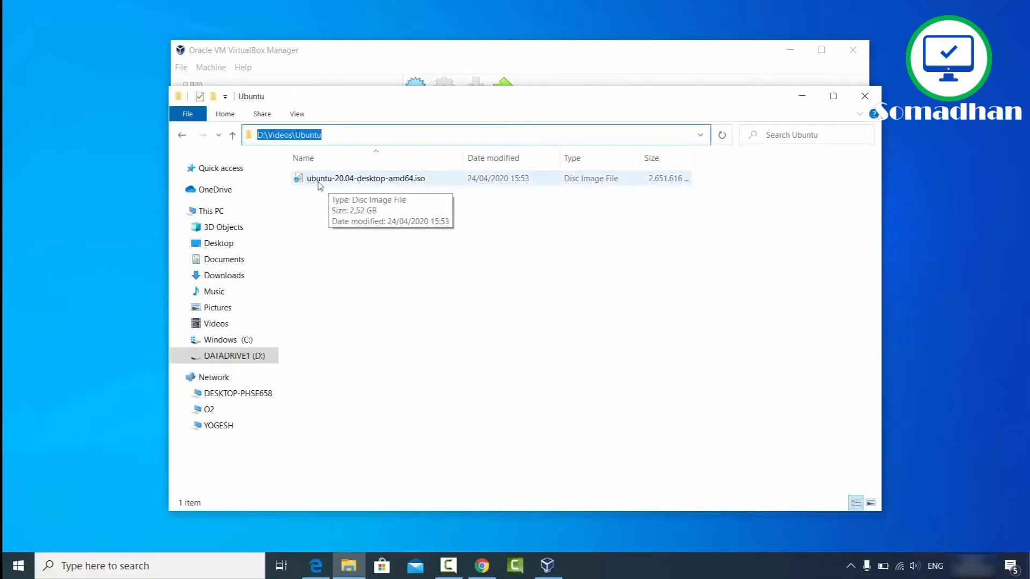
left_click(397, 137)
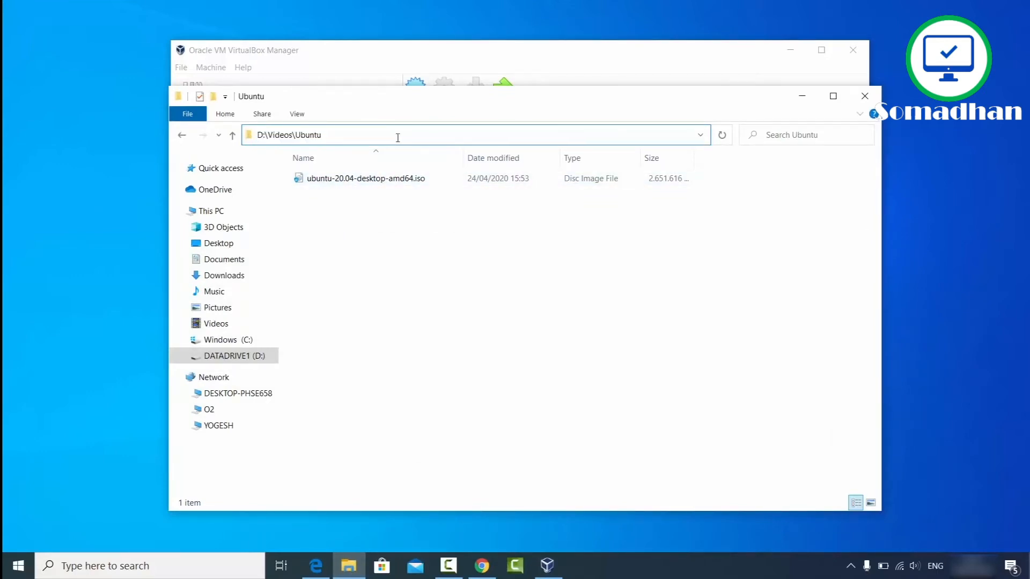
key("ctrl+a")
key("ctrl+c")
left_click(802, 96)
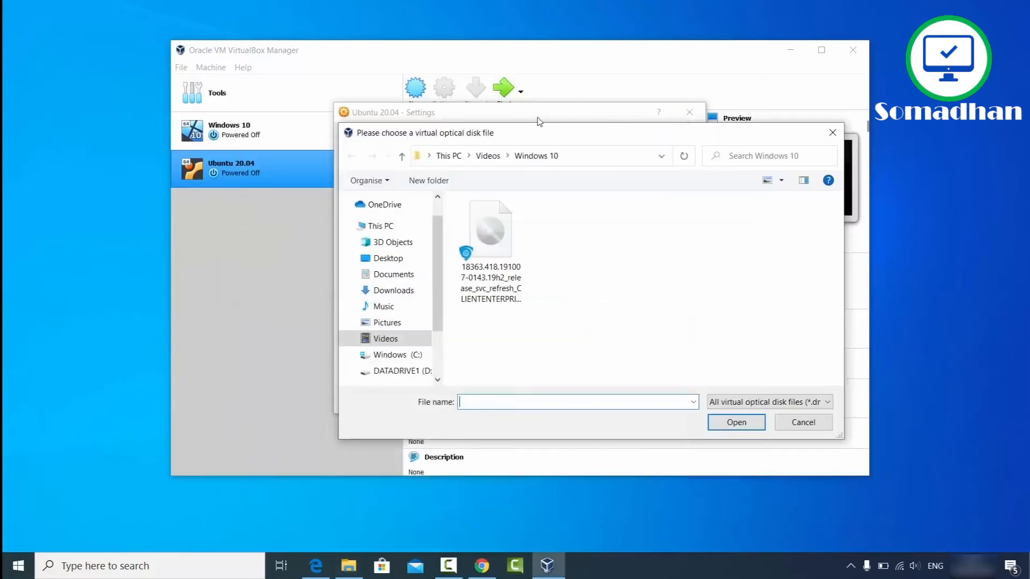
Step: Attach ubuntu-20.04-desktop-amd64.iso from D:\Videos\Ubuntu to the optical drive and save Settings
left_click(586, 158)
key("ctrl+v")
key("Return")
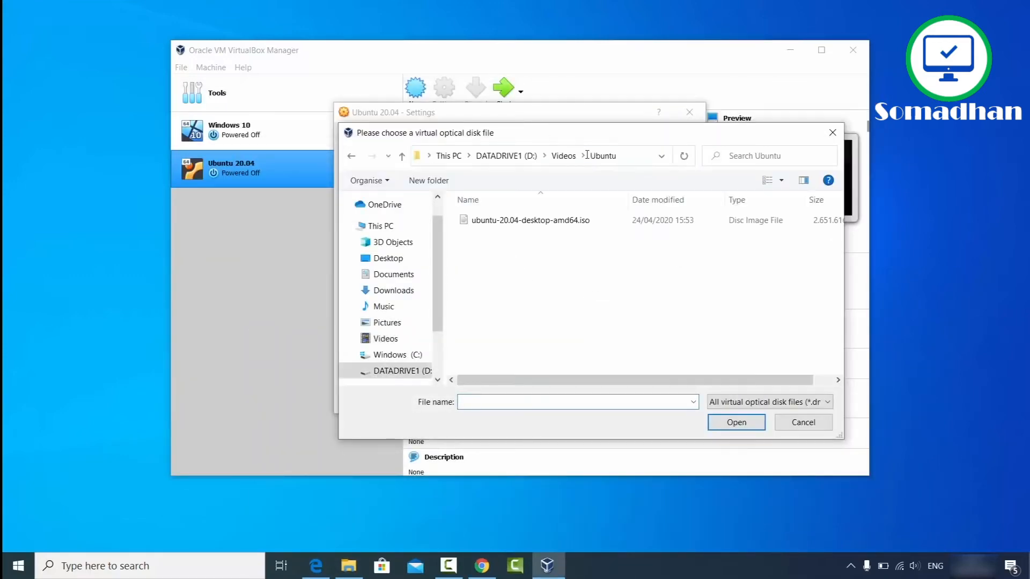
left_click(561, 222)
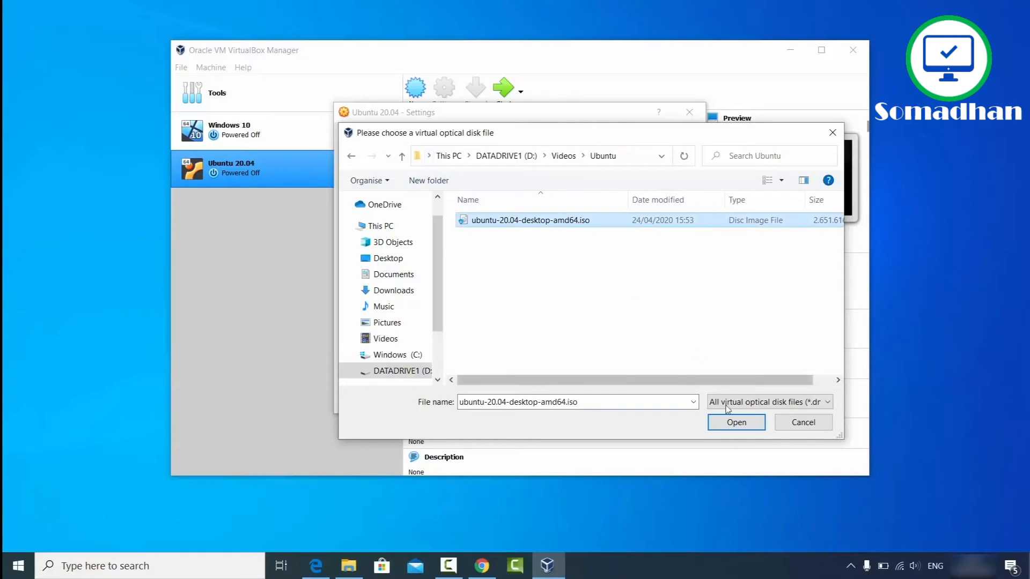
left_click(731, 424)
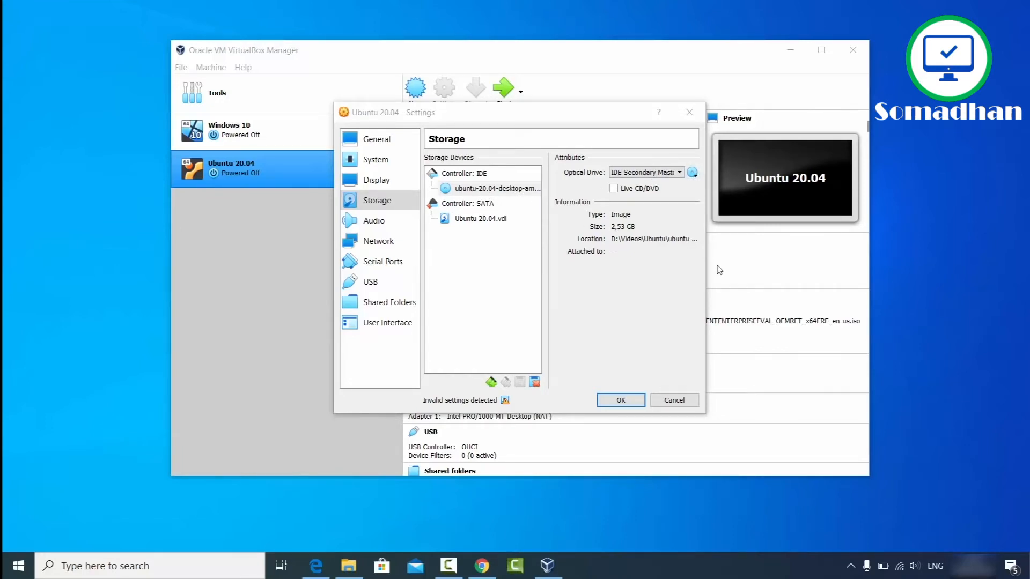
left_click_drag(709, 271, 836, 271)
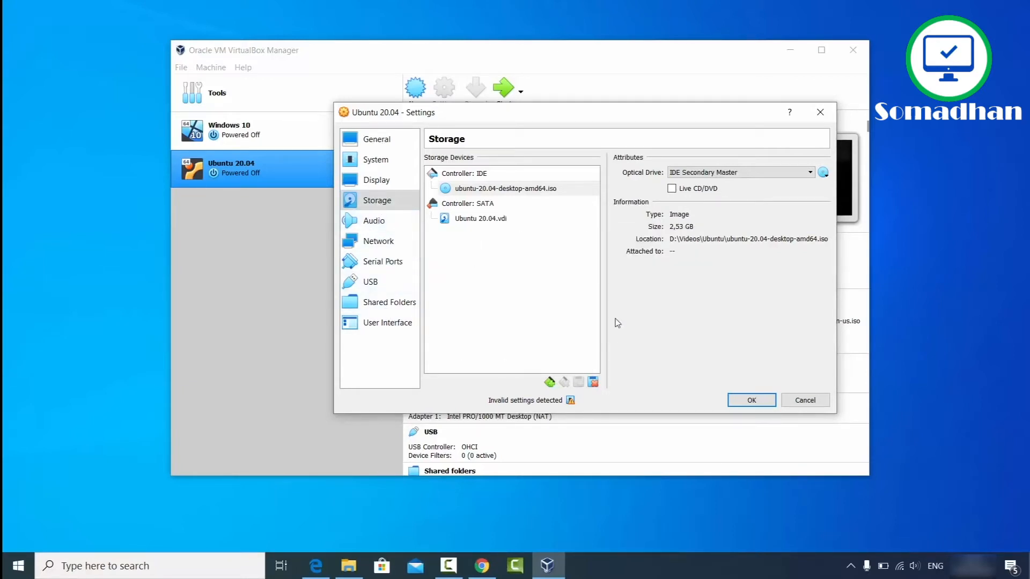
left_click(751, 400)
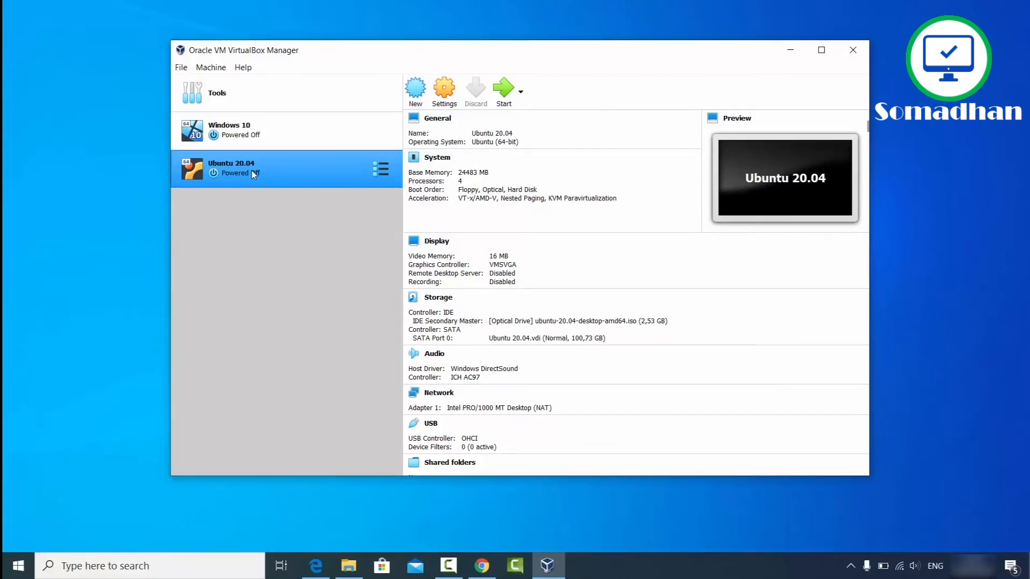
Step: Start the Ubuntu 20.04 VM, dismiss both notification banners, and choose Install Ubuntu
left_click(502, 88)
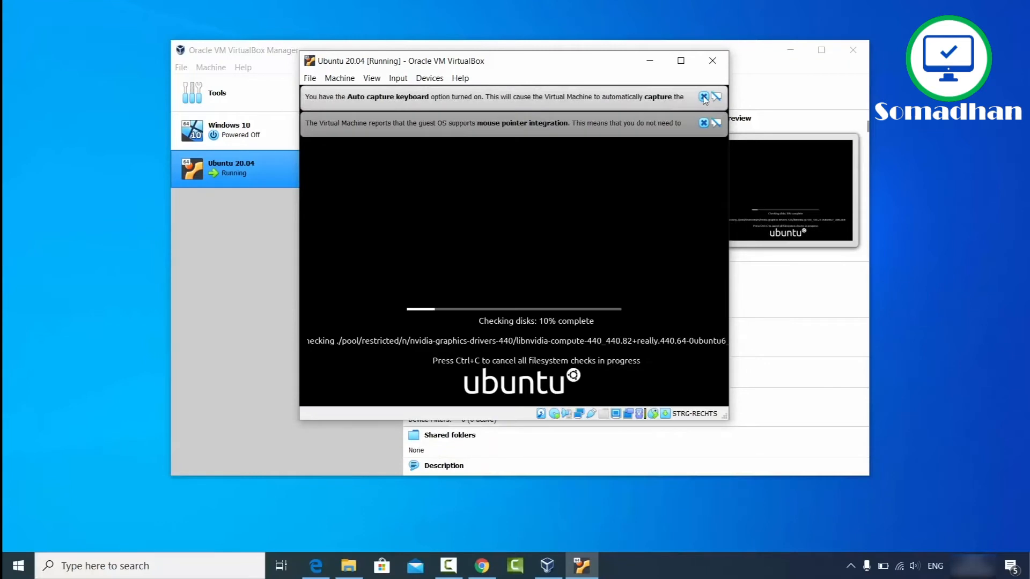
left_click(703, 96)
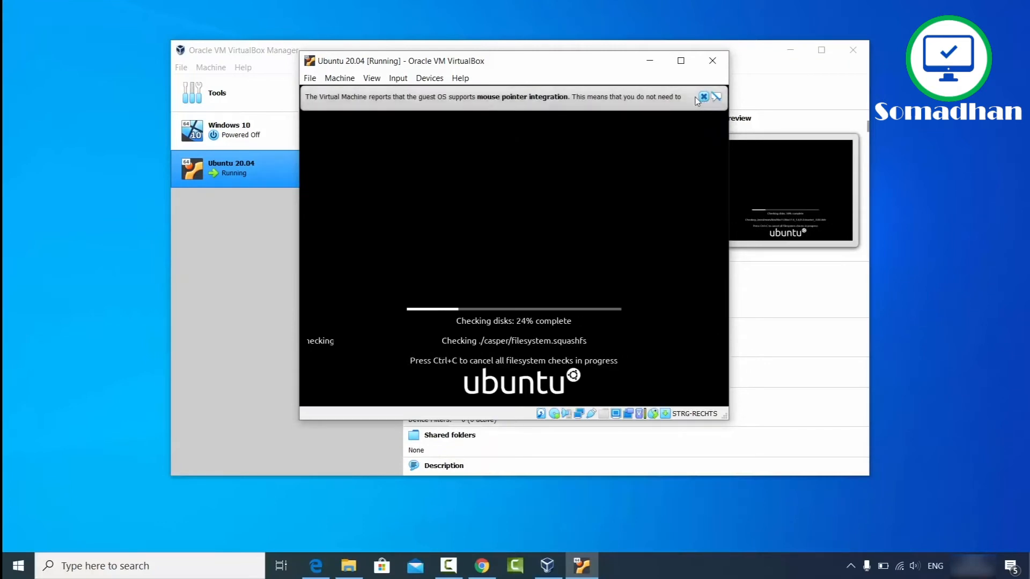
left_click(703, 96)
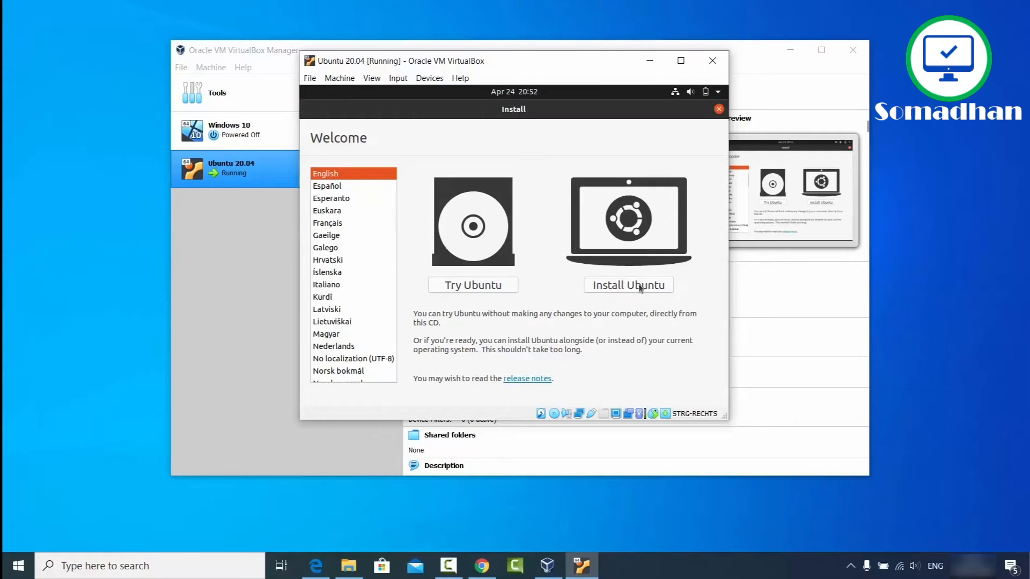
left_click(619, 286)
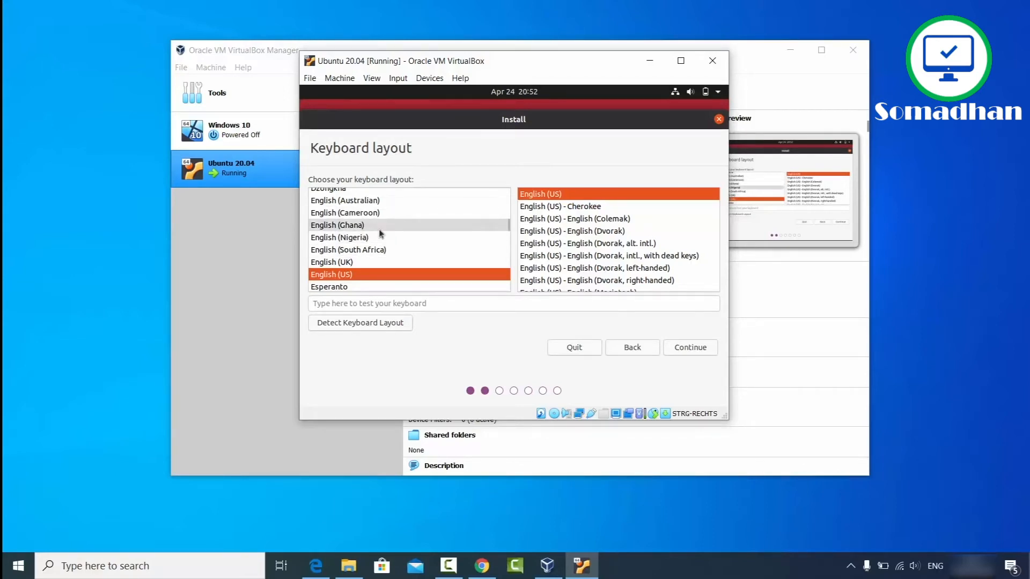
Step: Select the German keyboard layout, try it in the test field, and continue
left_click(507, 226)
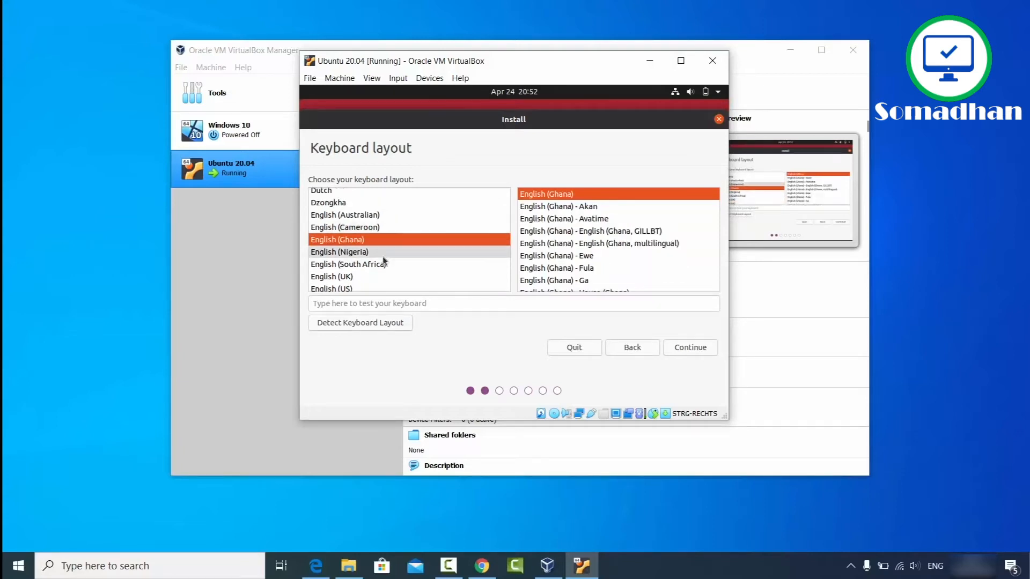
left_click(378, 258)
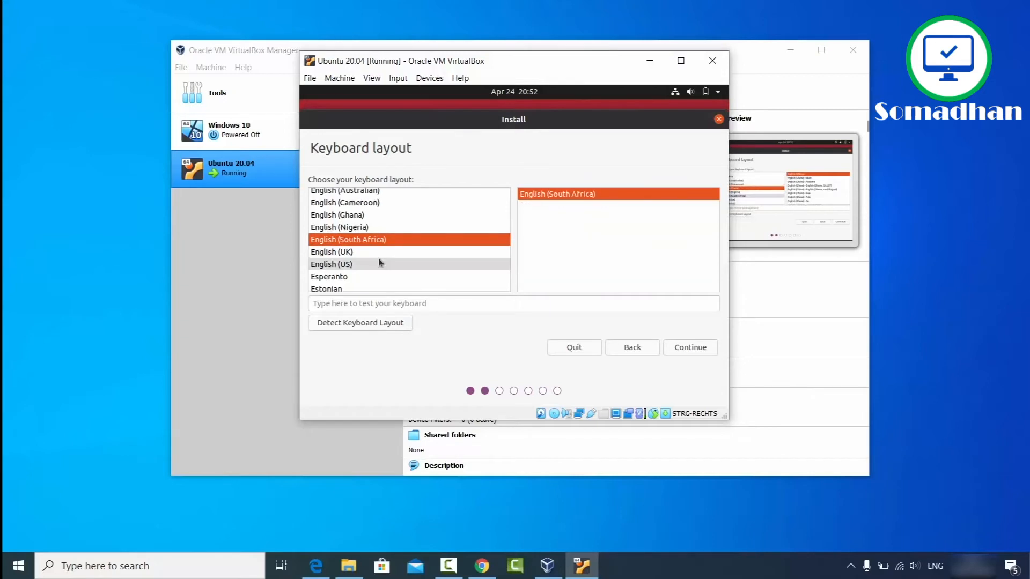
type("g")
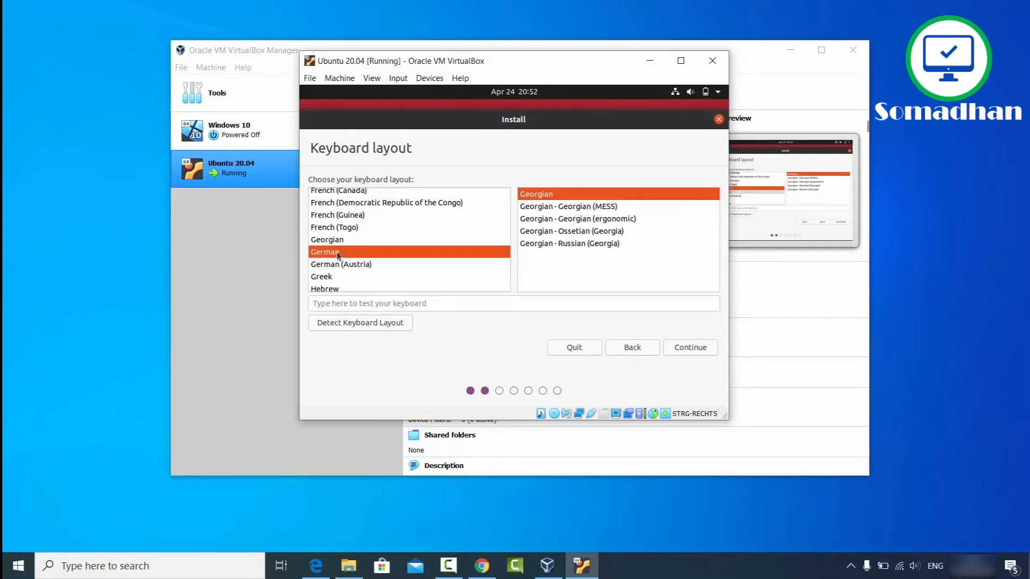
left_click(338, 253)
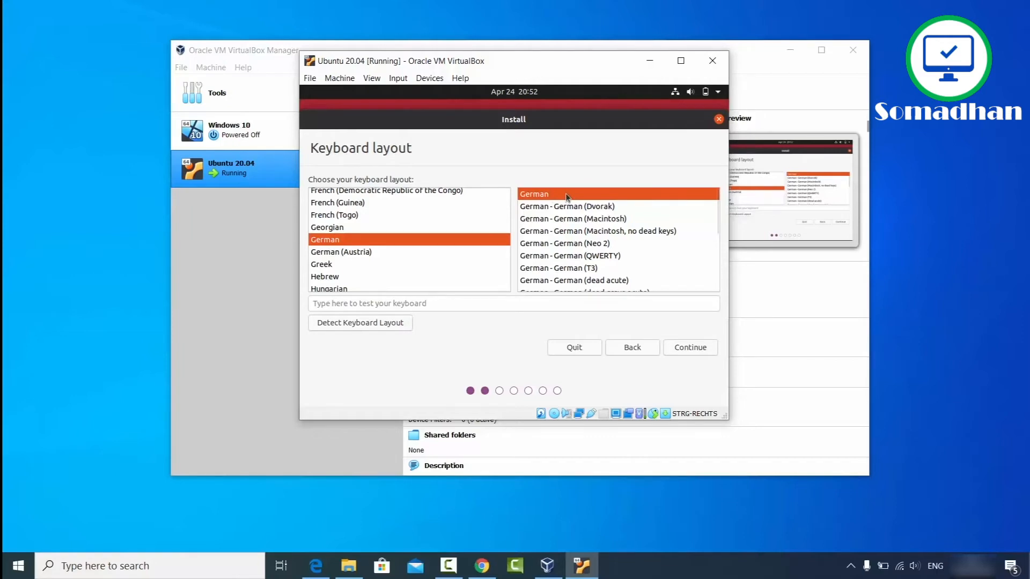
left_click(386, 304)
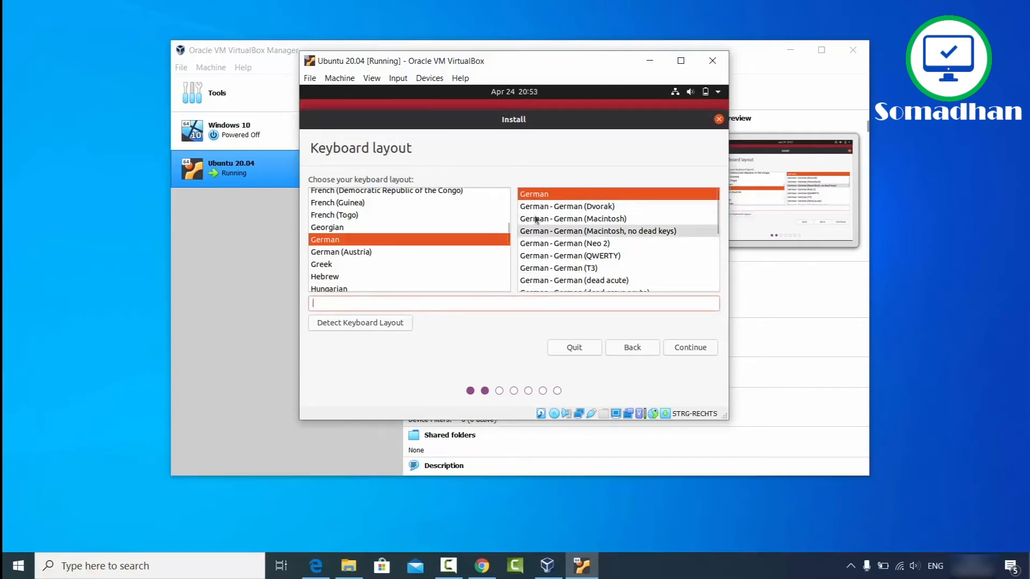
left_click(684, 346)
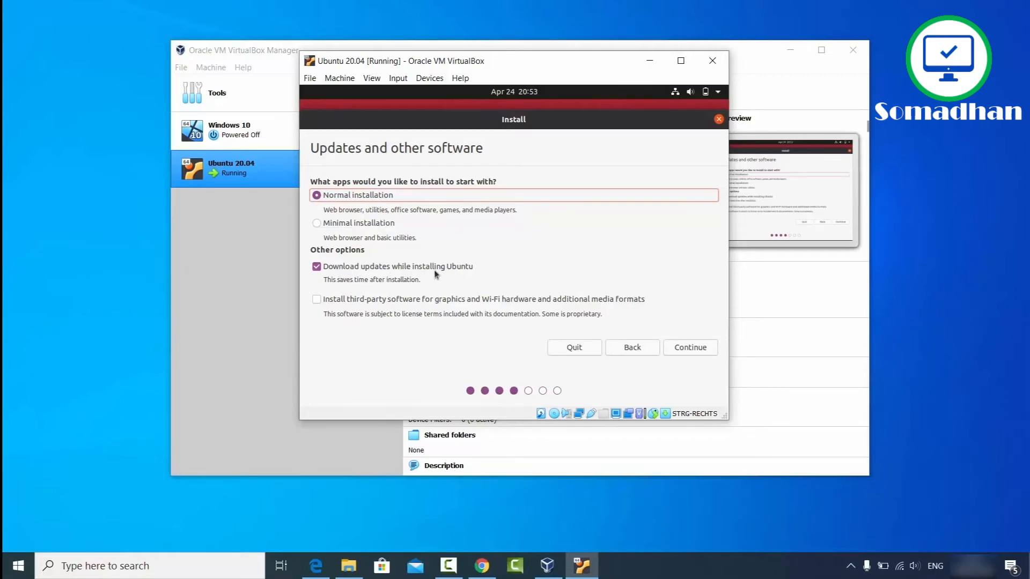
Step: Enable third-party software for graphics, Wi-Fi and media formats, then continue
left_click(317, 300)
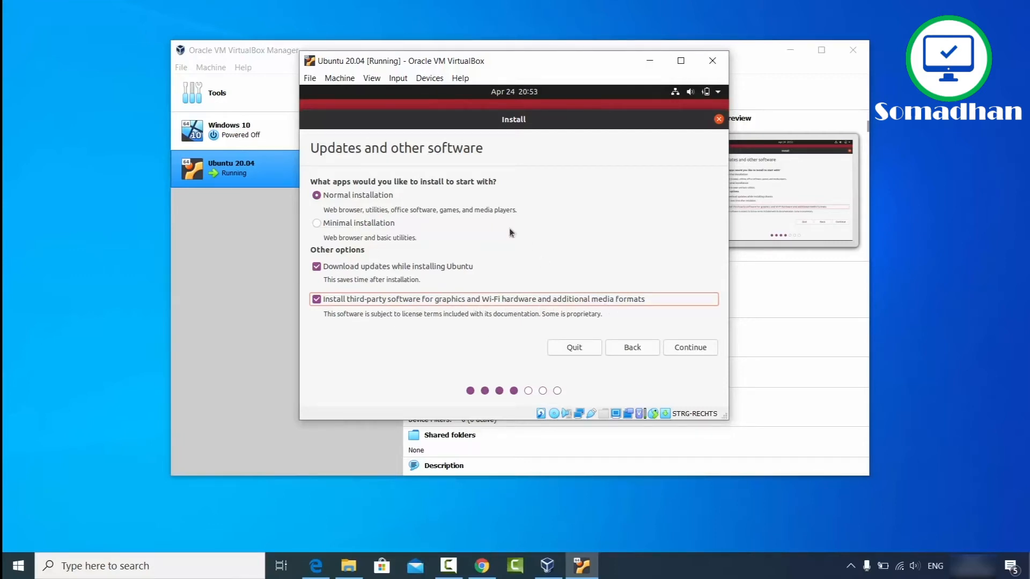
left_click(681, 349)
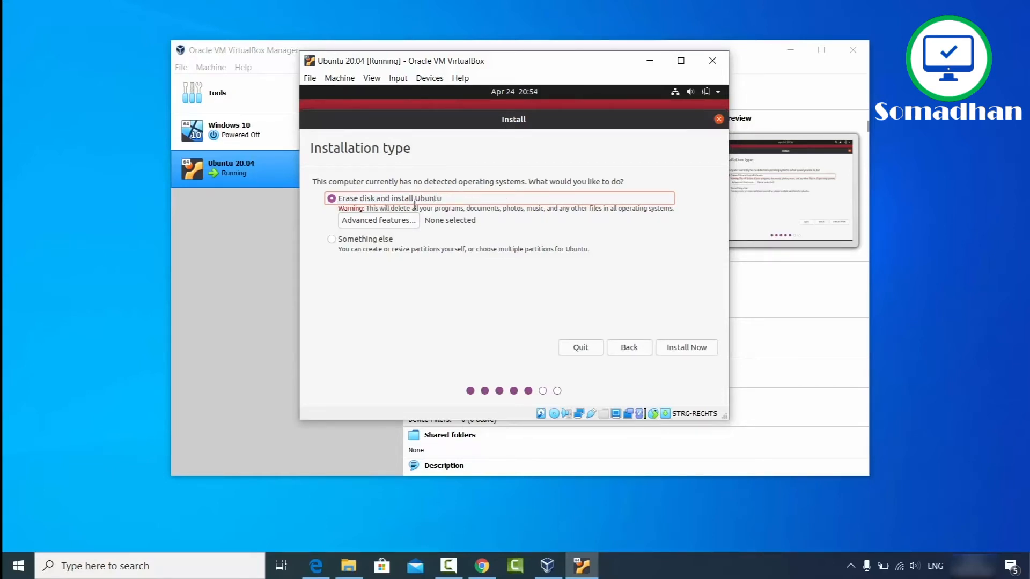
Step: Choose Erase disk and install Ubuntu, and confirm writing the partition changes to disk
left_click(686, 347)
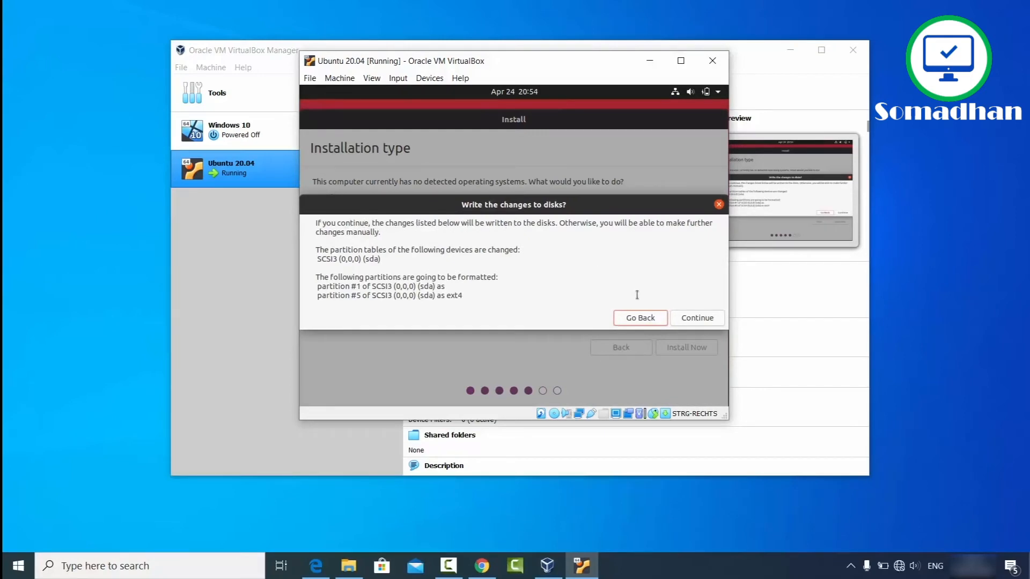
left_click(707, 319)
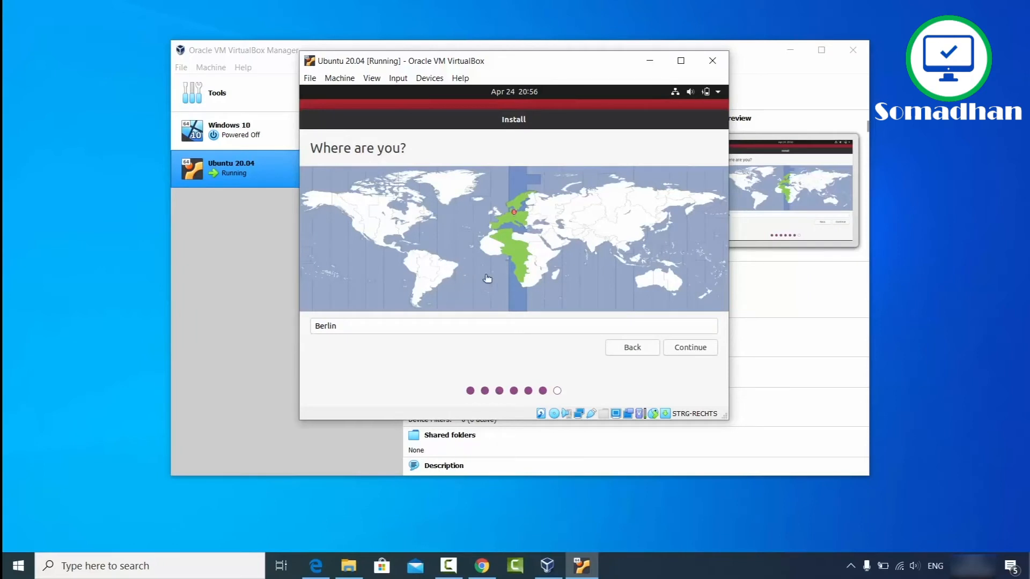
Step: Keep Berlin as the location and continue
left_click(681, 349)
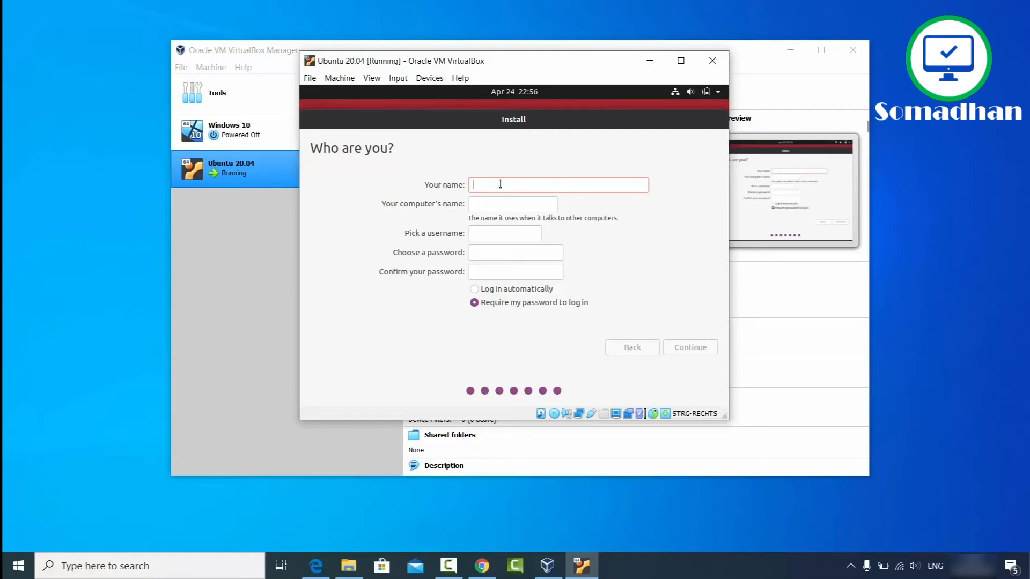
Step: Set the computer name to codebind, enter and confirm the account password, and start installing
type("codebind")
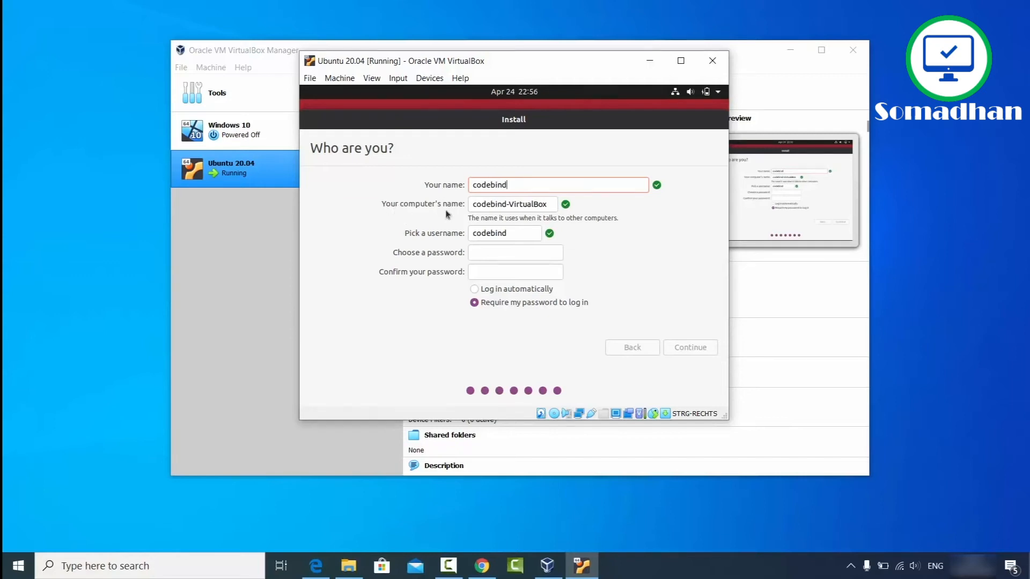
double_click(522, 205)
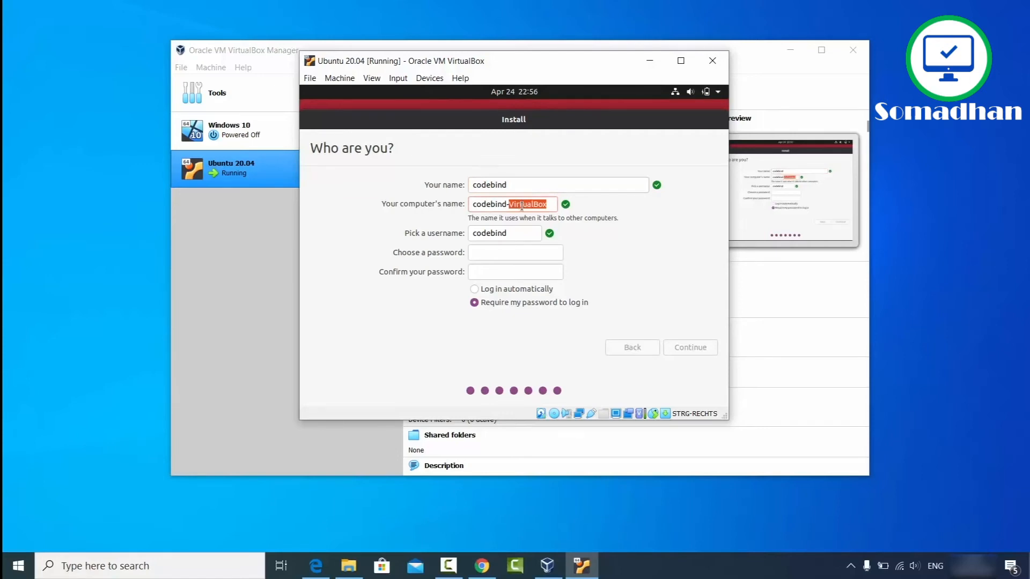
key("BackSpace")
key("BackSpace")
left_click(524, 235)
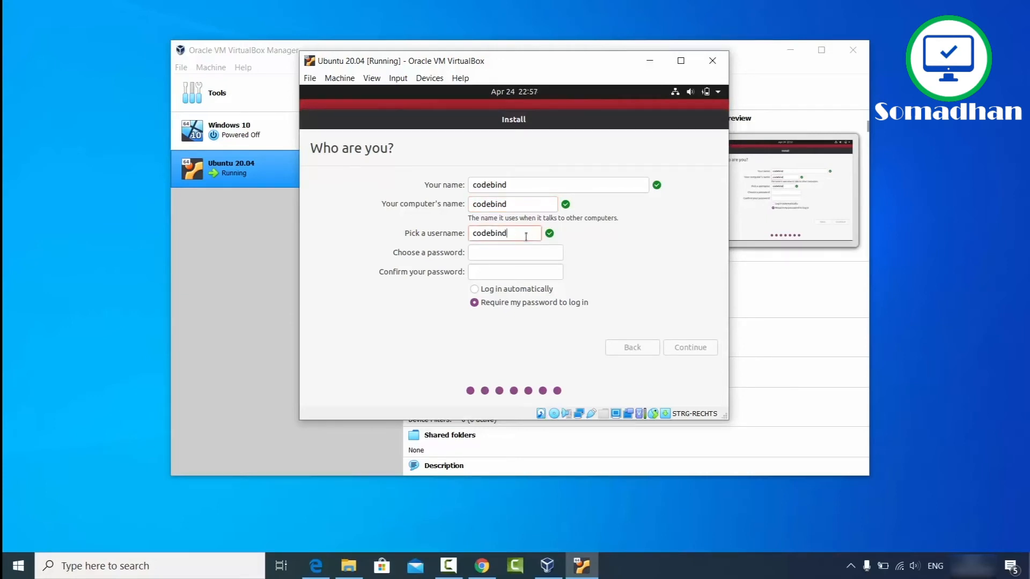
left_click(518, 252)
type("●●●●●●")
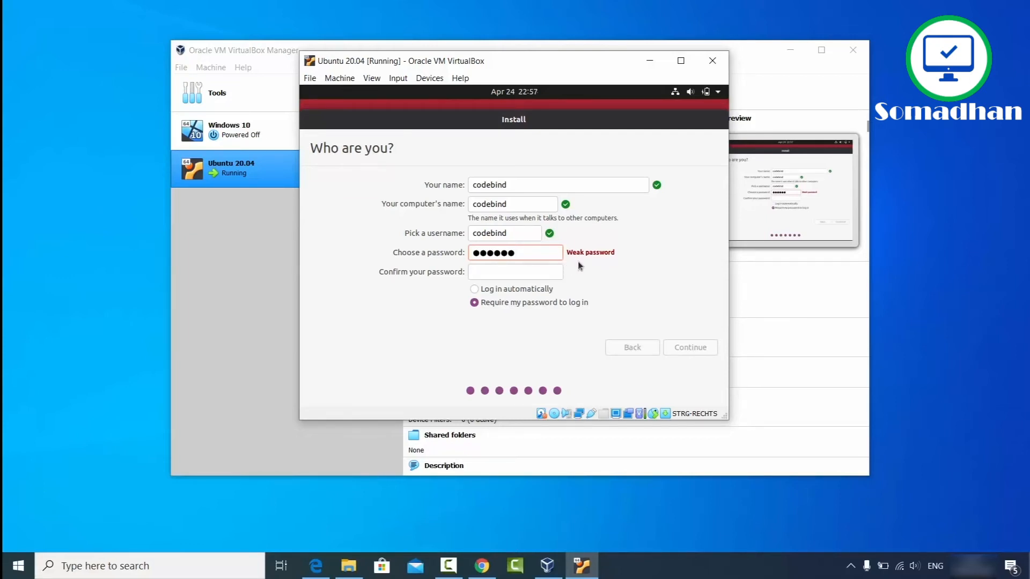
left_click(534, 271)
type("123456")
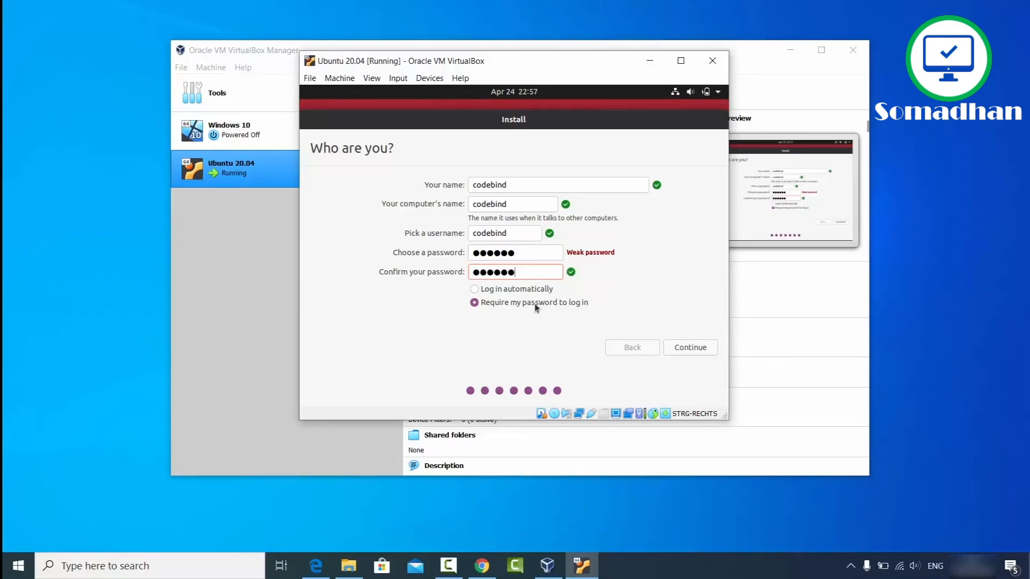
left_click(683, 349)
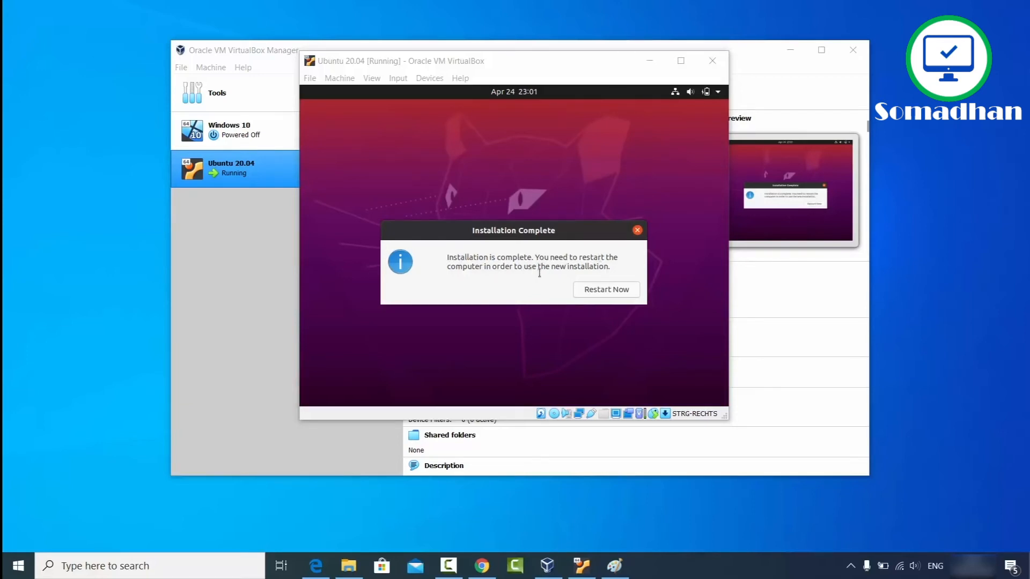
Step: Restart now, confirm the install medium is removed, and dismiss the mouse-integration notice
left_click(600, 291)
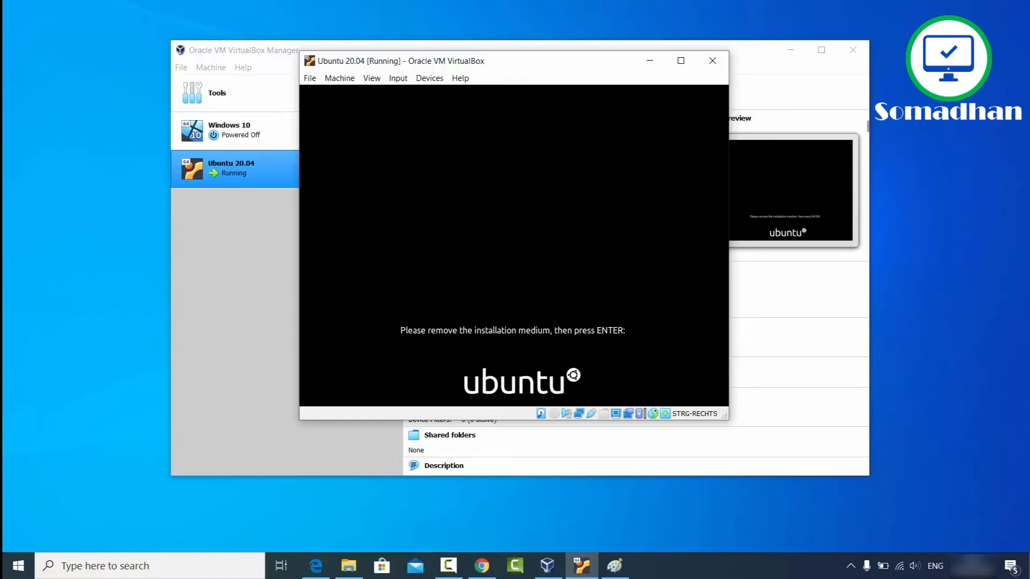
key("Return")
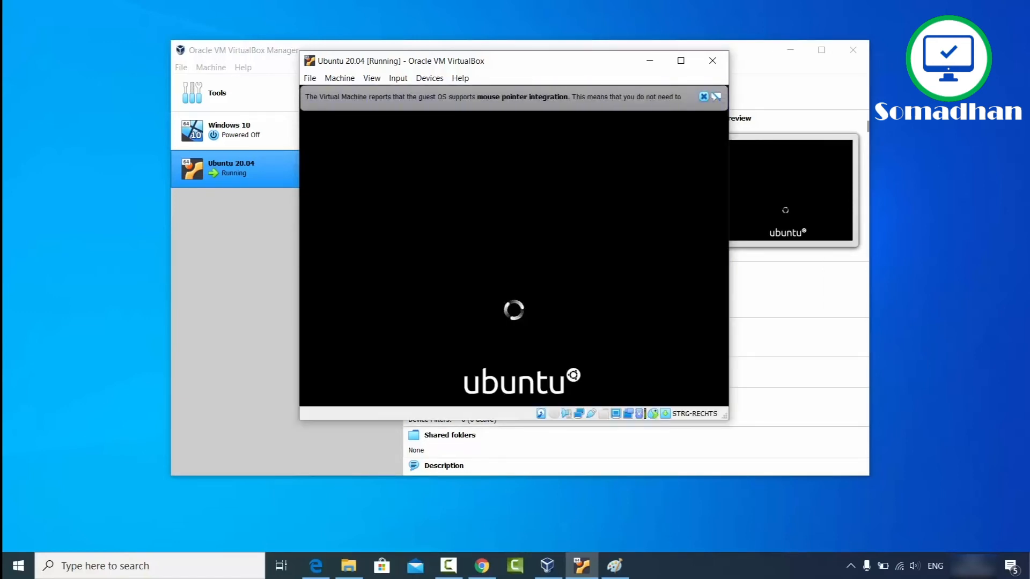
left_click(703, 96)
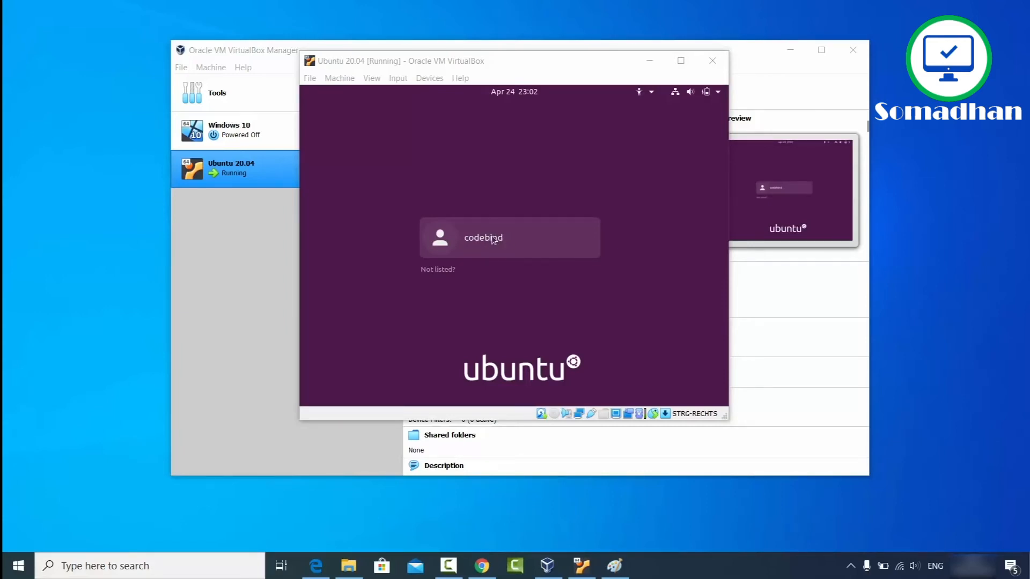
Step: Select the codebind account and log in with its password
left_click(499, 251)
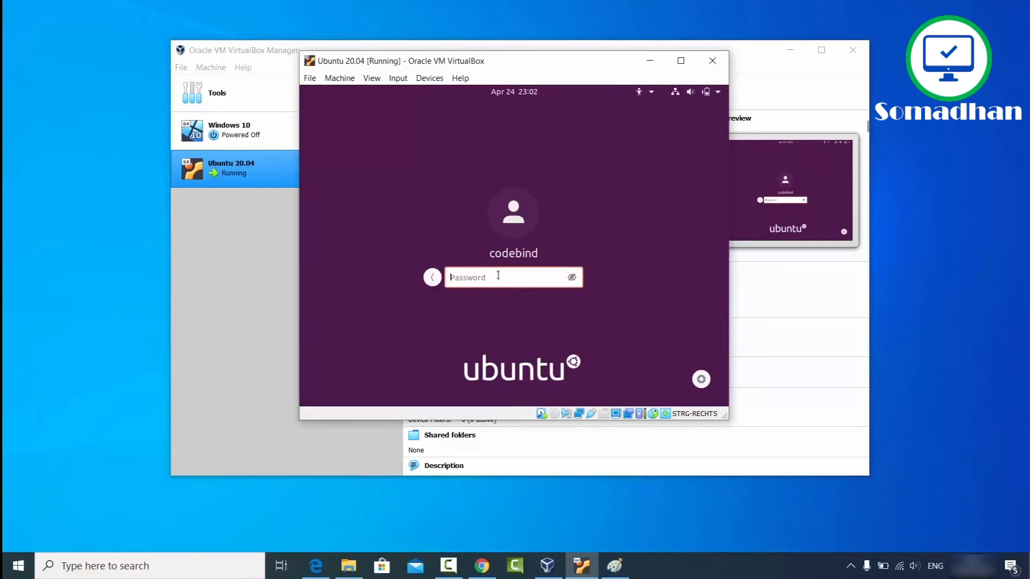
type("codebind")
key("Return")
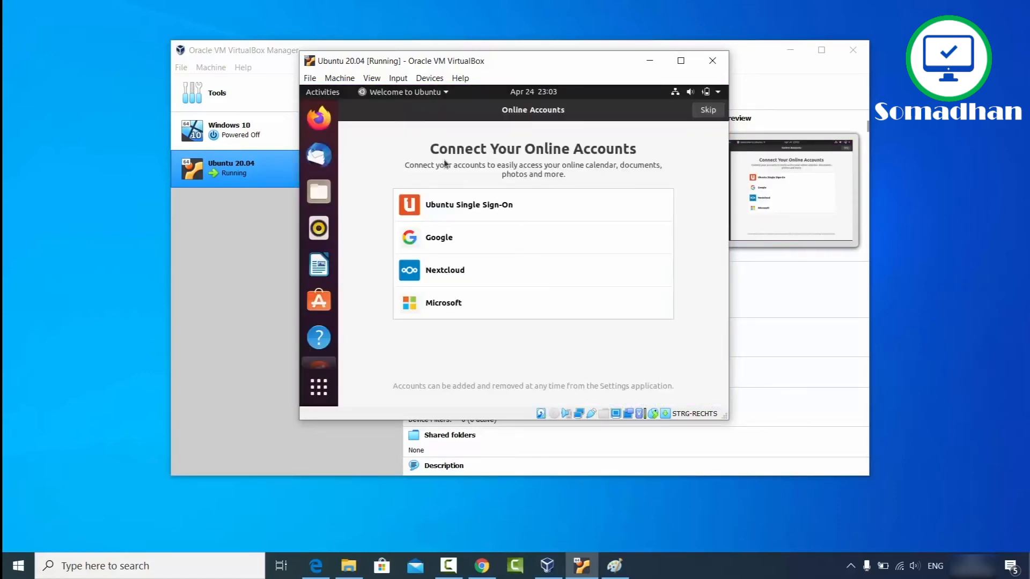
Step: Skip Online Accounts, pass the Livepatch, Help improve Ubuntu and Privacy pages, and finish with Done
left_click(707, 110)
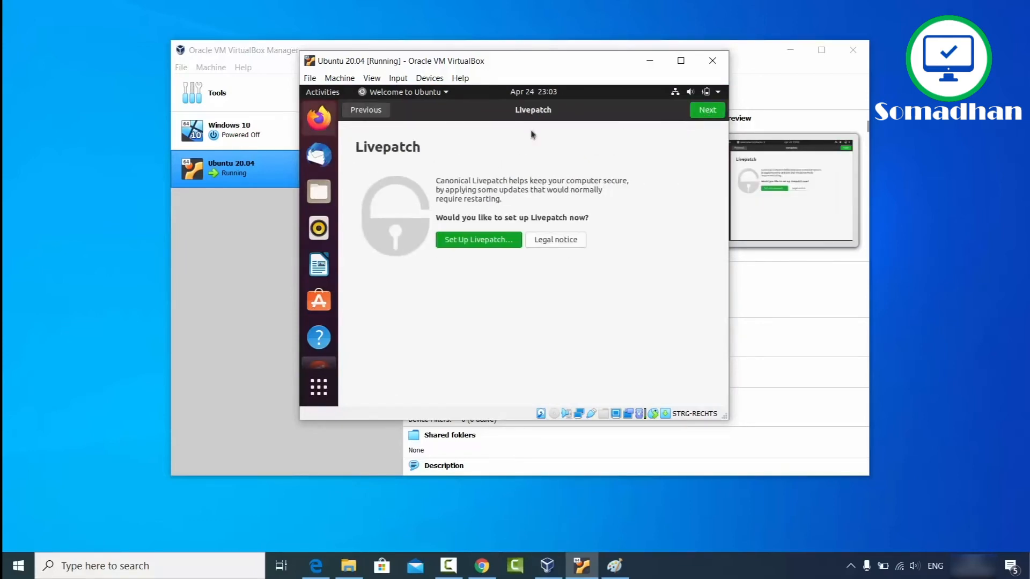
left_click(705, 112)
left_click(706, 111)
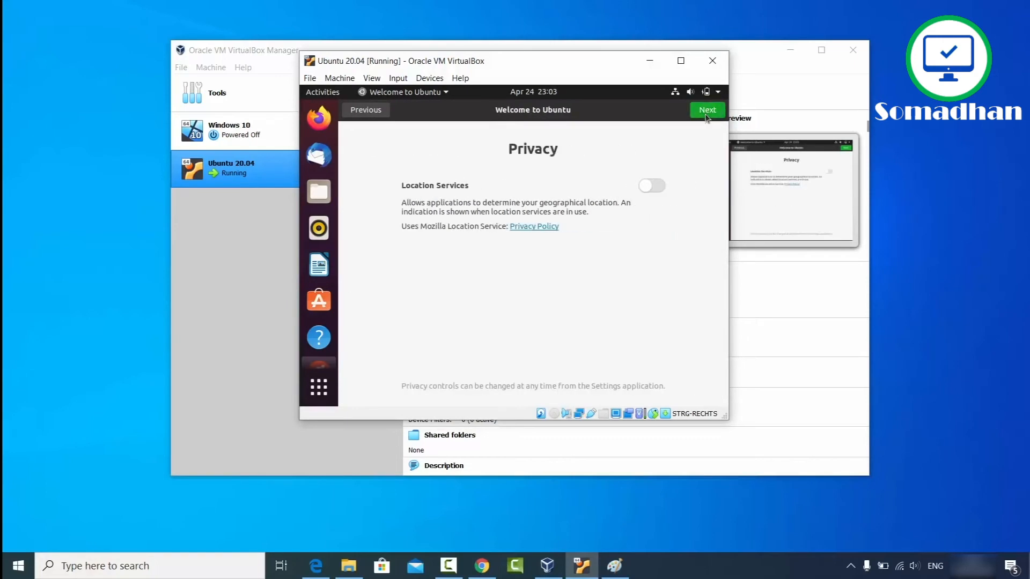
left_click(706, 111)
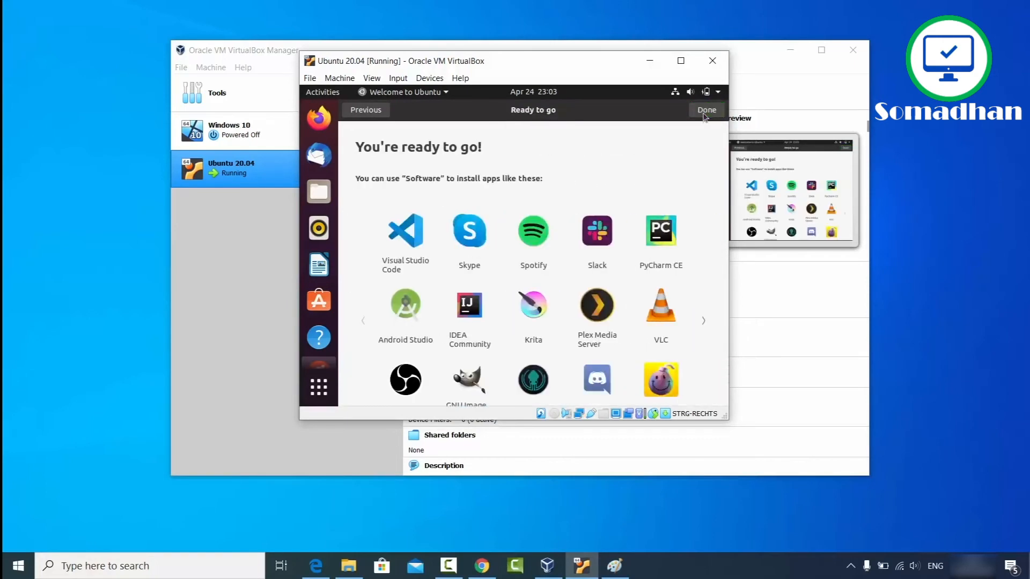
left_click(706, 112)
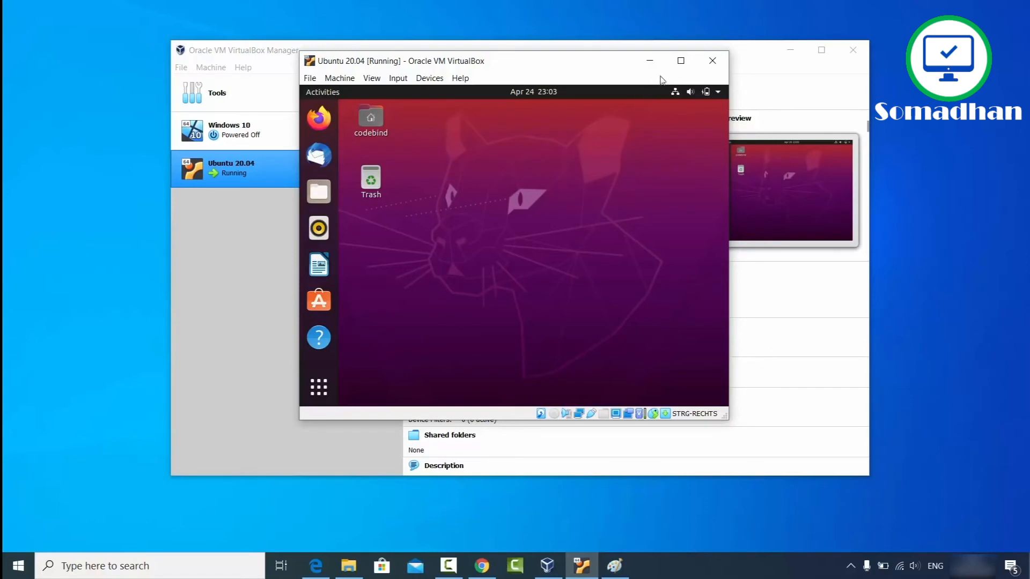
Step: Maximize the Ubuntu VM window and drag its corner larger so the guest desktop grows
left_click(680, 62)
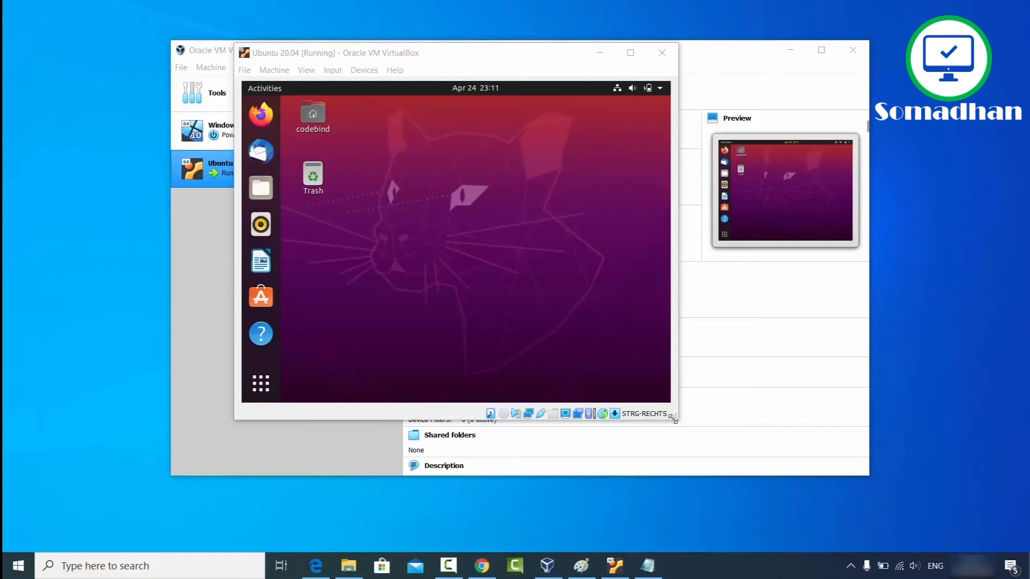
left_click_drag(673, 418, 679, 421)
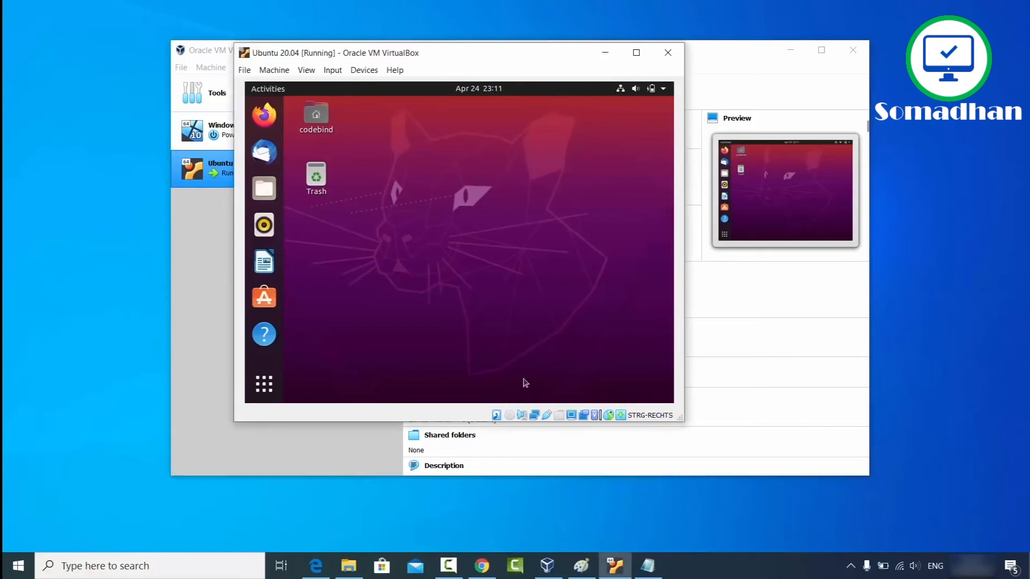
Step: Search the Ubuntu applications for 'terminal' and launch Terminal
left_click(264, 383)
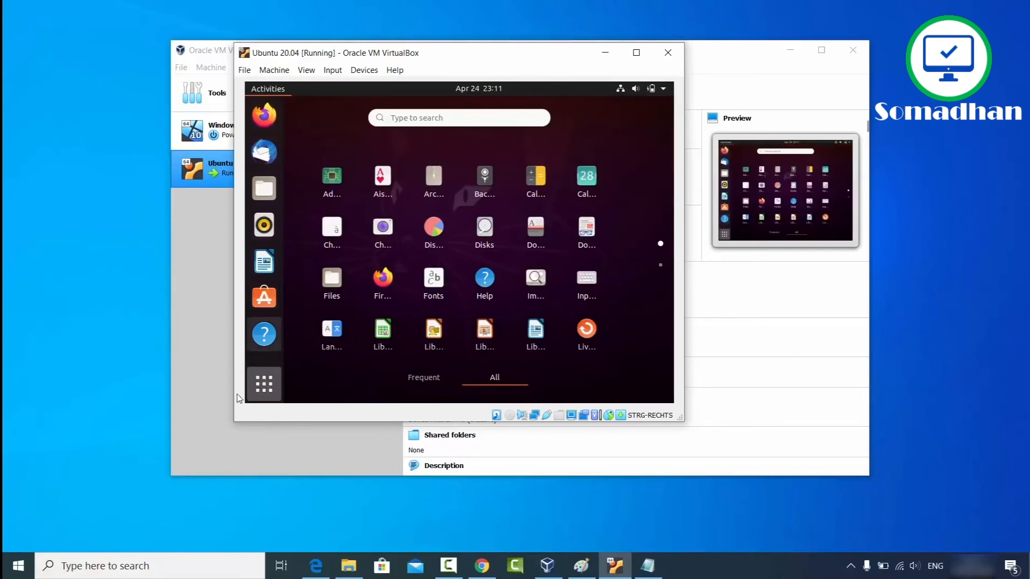
left_click(457, 116)
type("term")
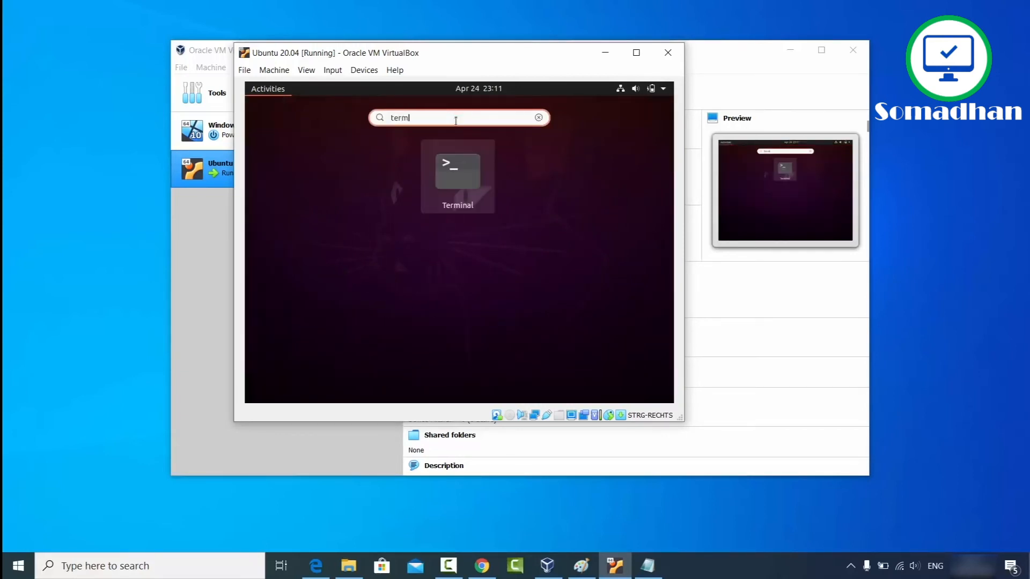
type("inal")
left_click(458, 178)
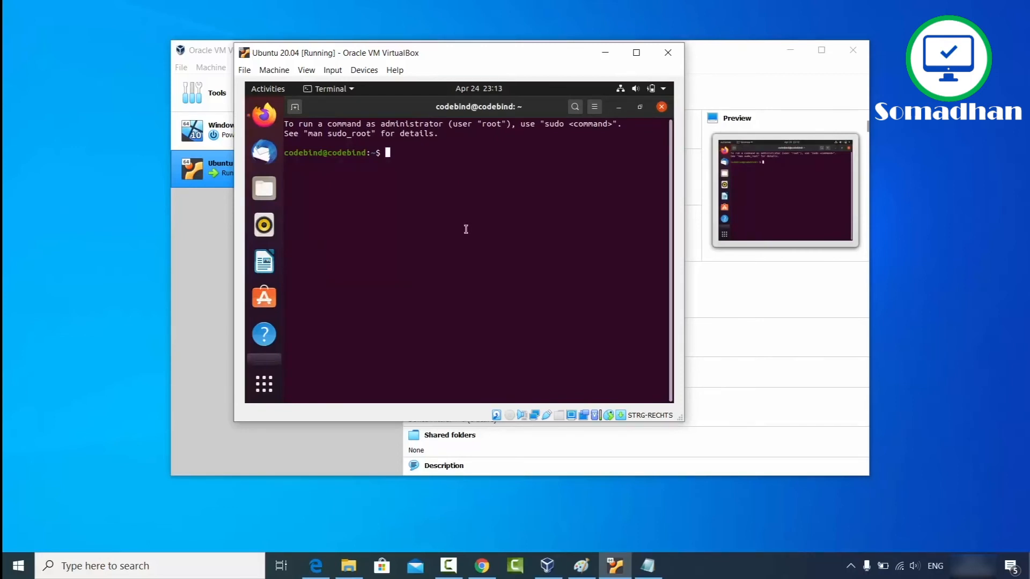
Step: Run 'sudo apt install build-essential dkms linux-headers-$(uname -r)' and confirm installing the packages
type("sudo apt install build-essential dkms linux-headers-$(uname -r)")
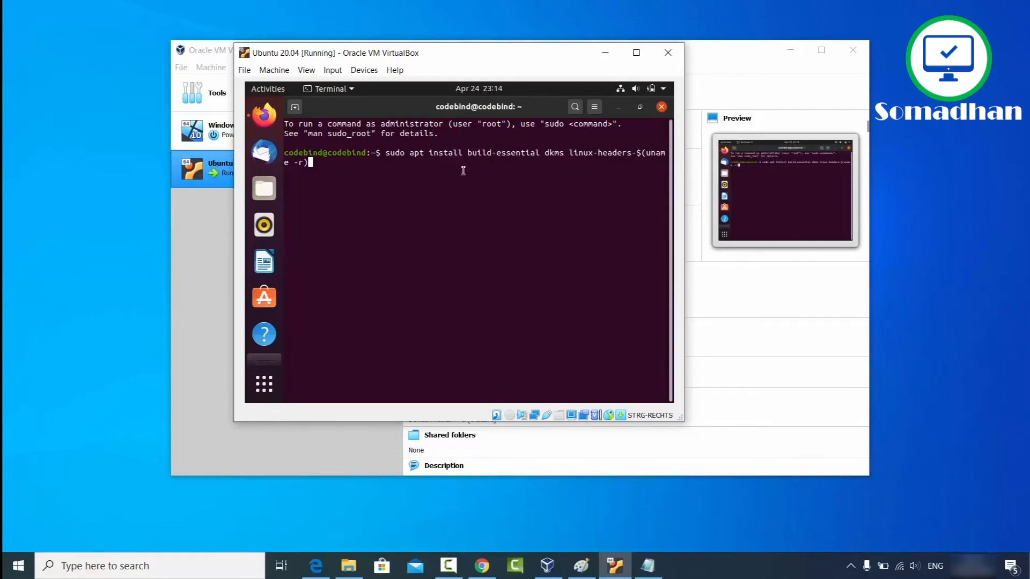
key("Return")
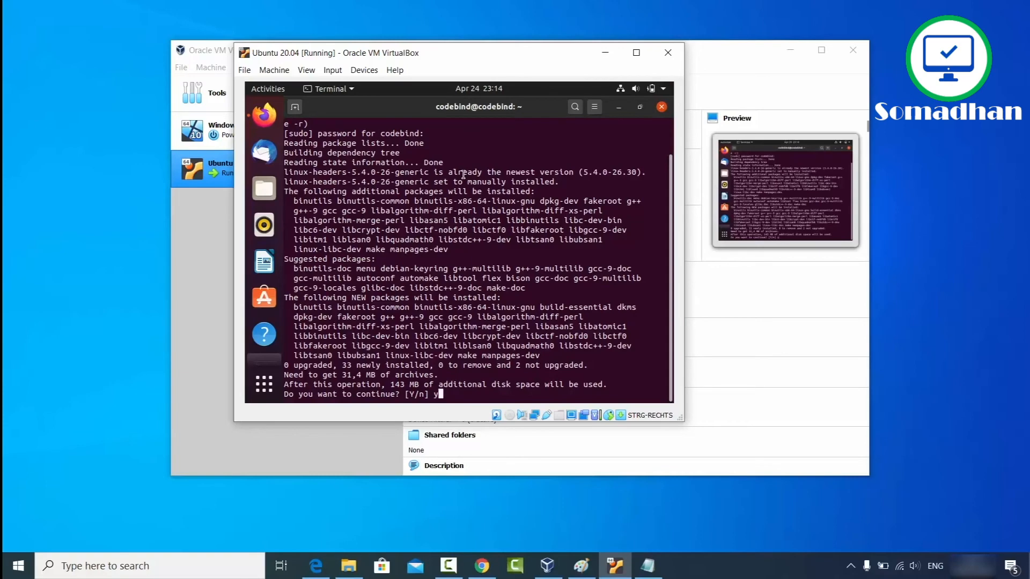
key("Return")
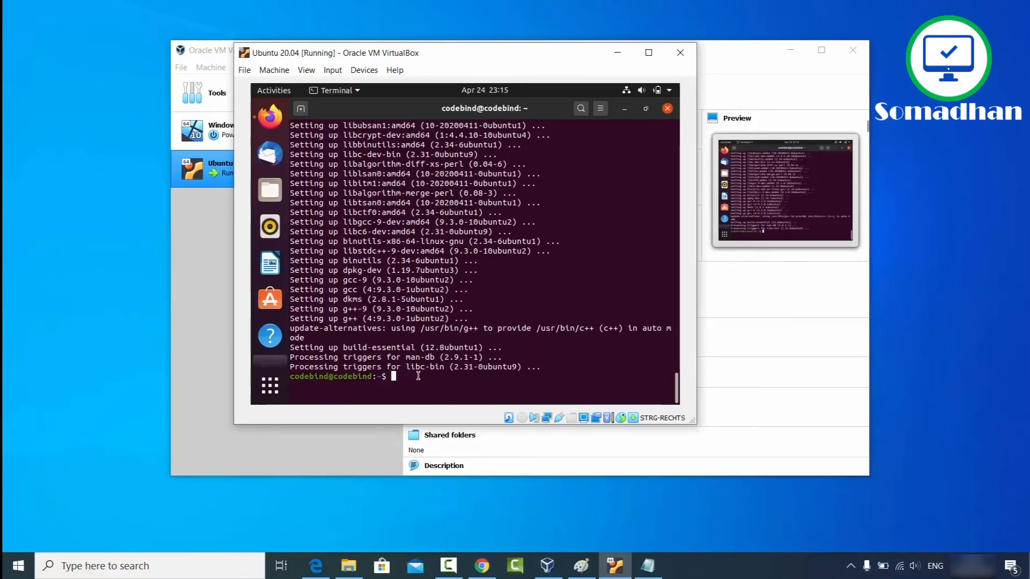
Step: Close Terminal, insert the Guest Additions CD image from Devices, and allow its VBox_GAs_6.1.6 autorun
left_click(667, 108)
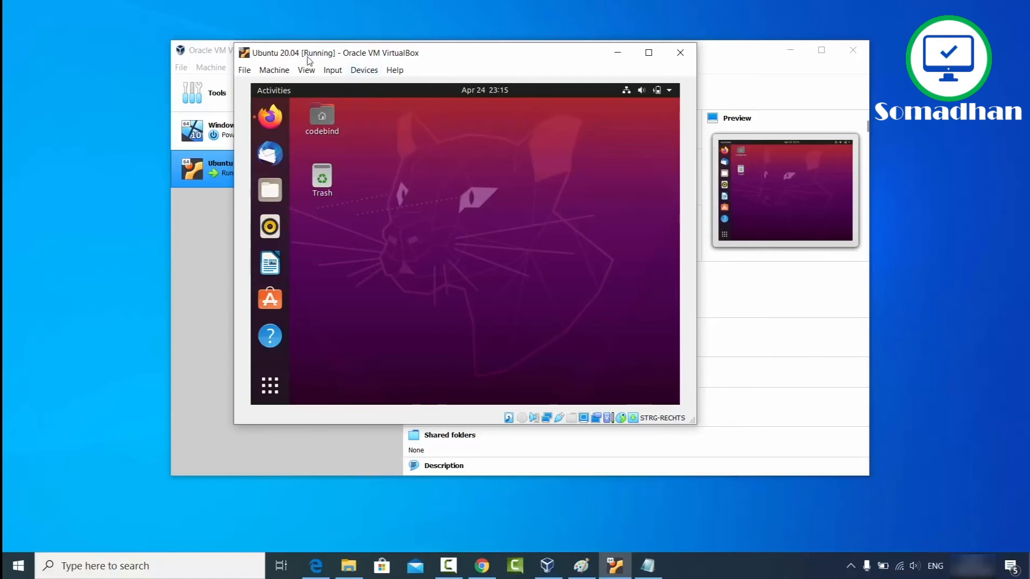
left_click(363, 70)
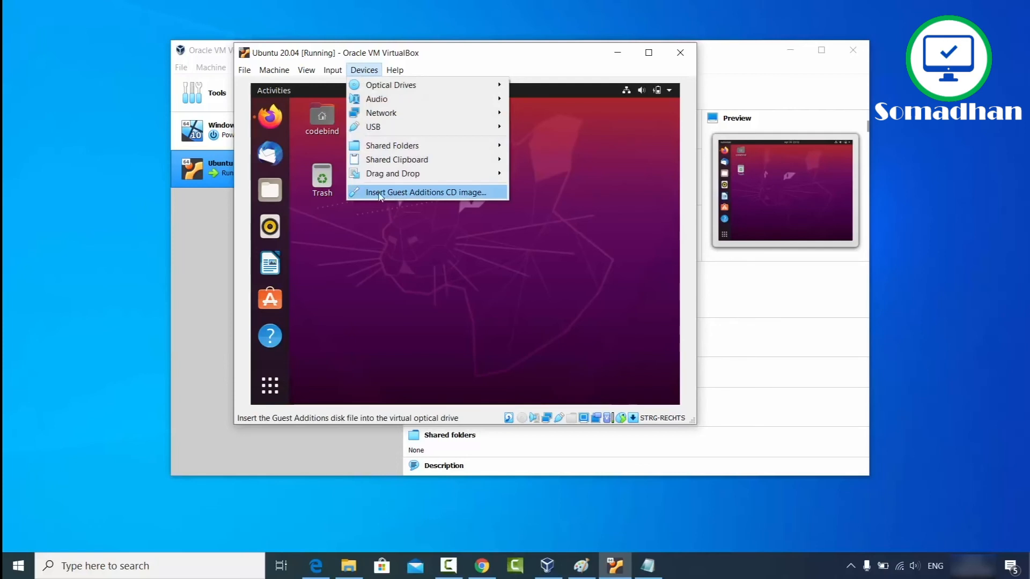
left_click(440, 195)
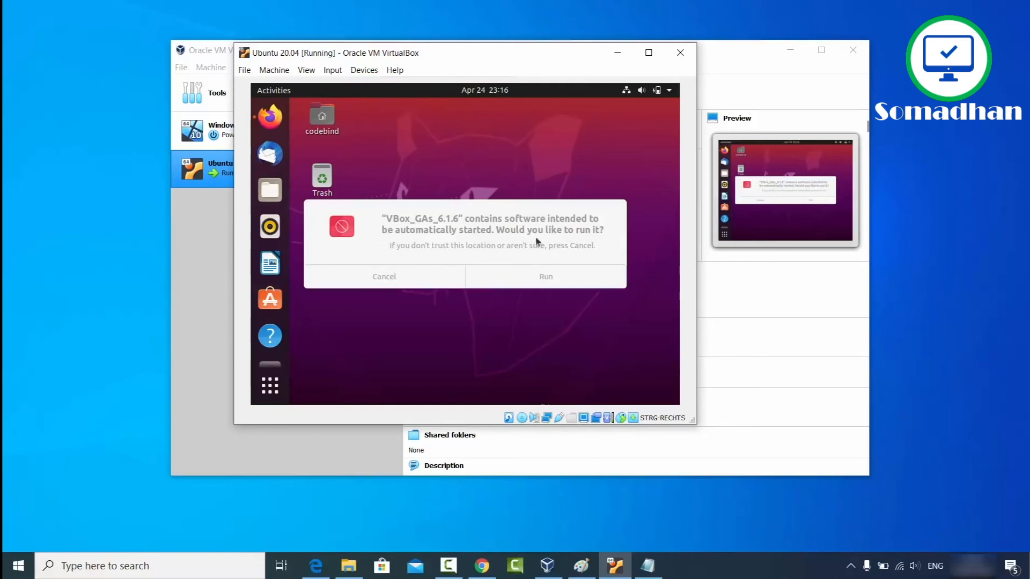
left_click(545, 280)
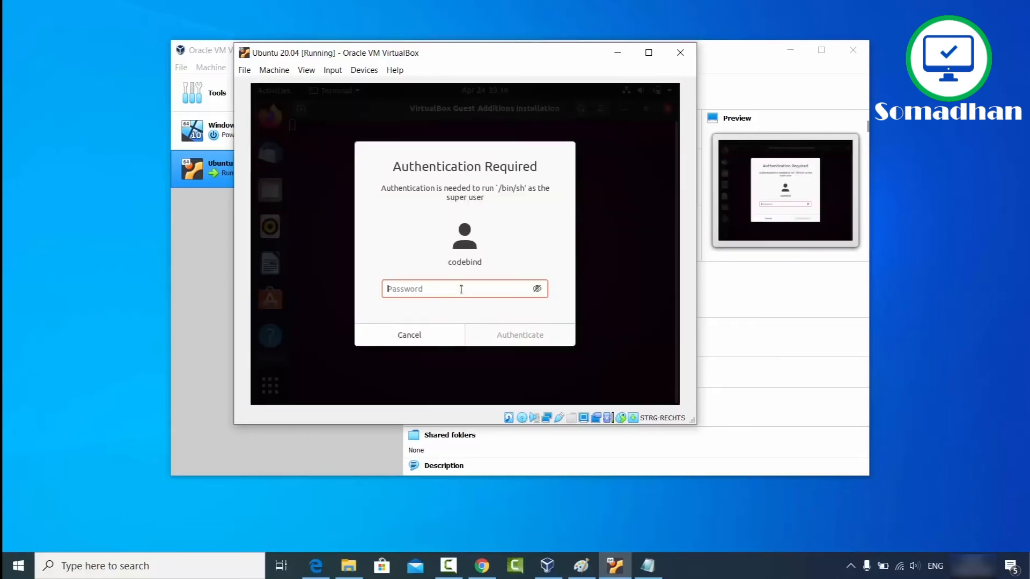
Step: Authenticate with the admin password, let Guest Additions 6.1.6 install, then close the installer window
type("1")
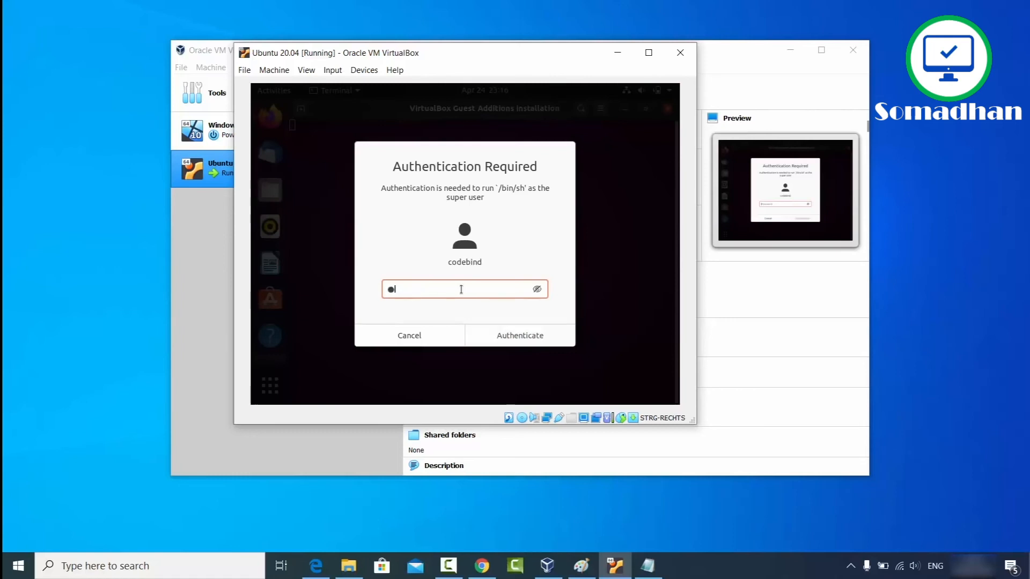
type("2345")
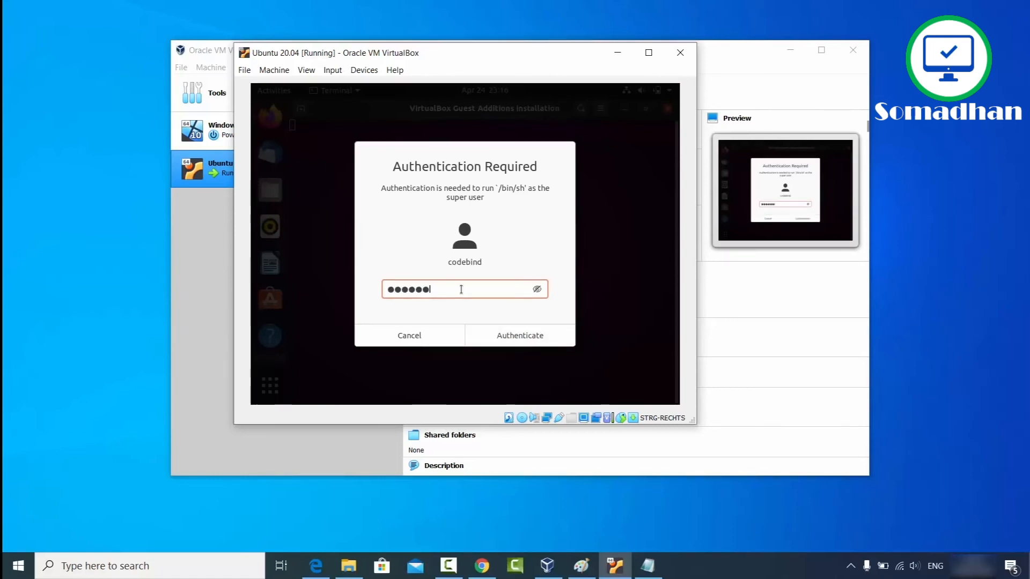
left_click(508, 340)
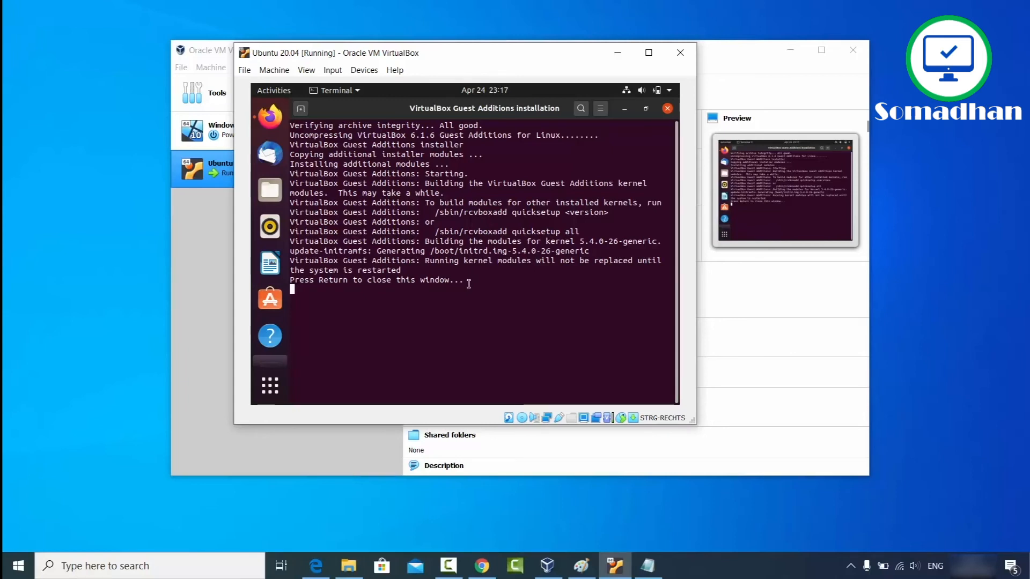
key("Return")
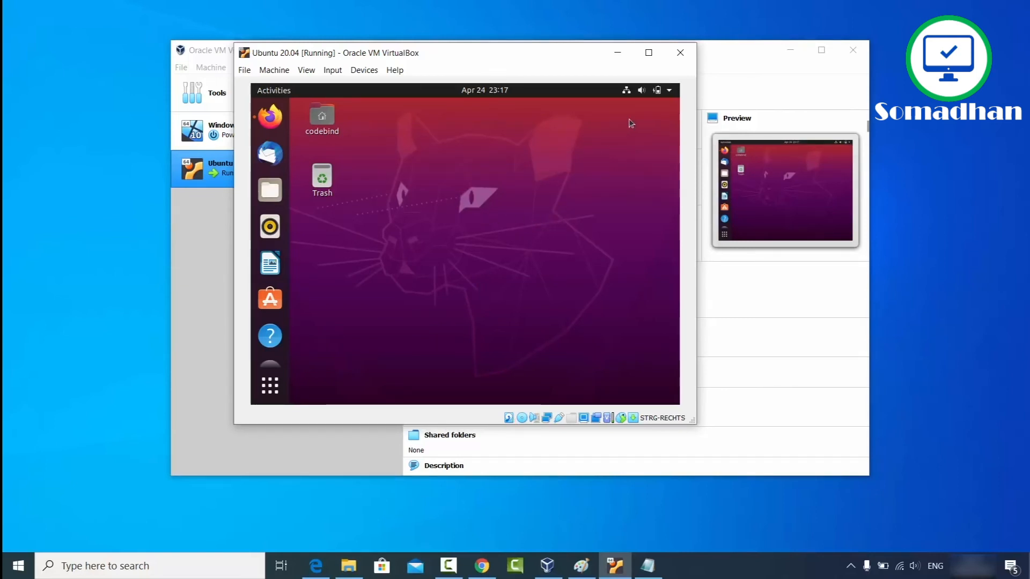
Step: Power off the Ubuntu guest through the system menu's Power Off / Log Out options
left_click(669, 92)
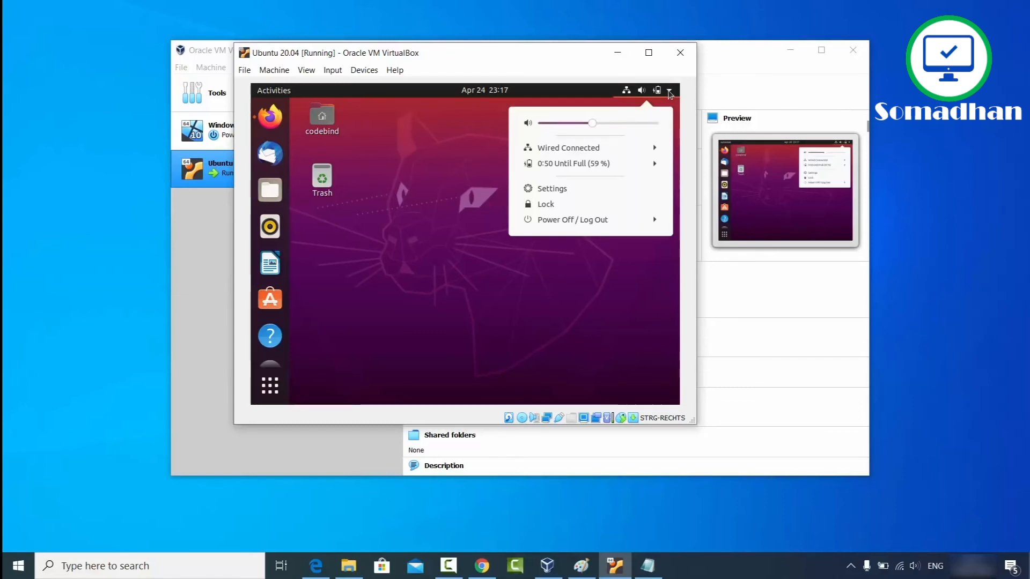
left_click(567, 224)
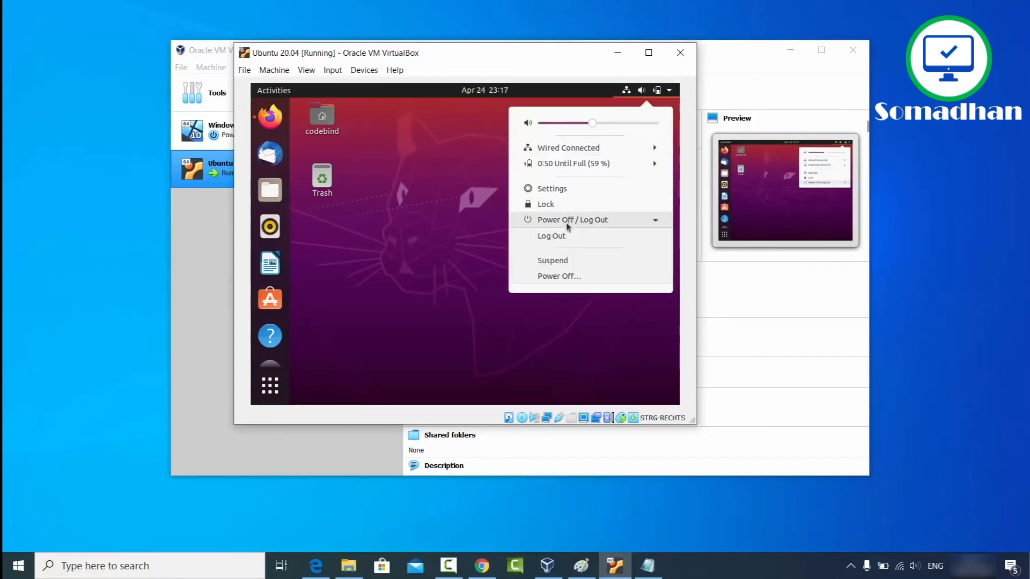
left_click(566, 277)
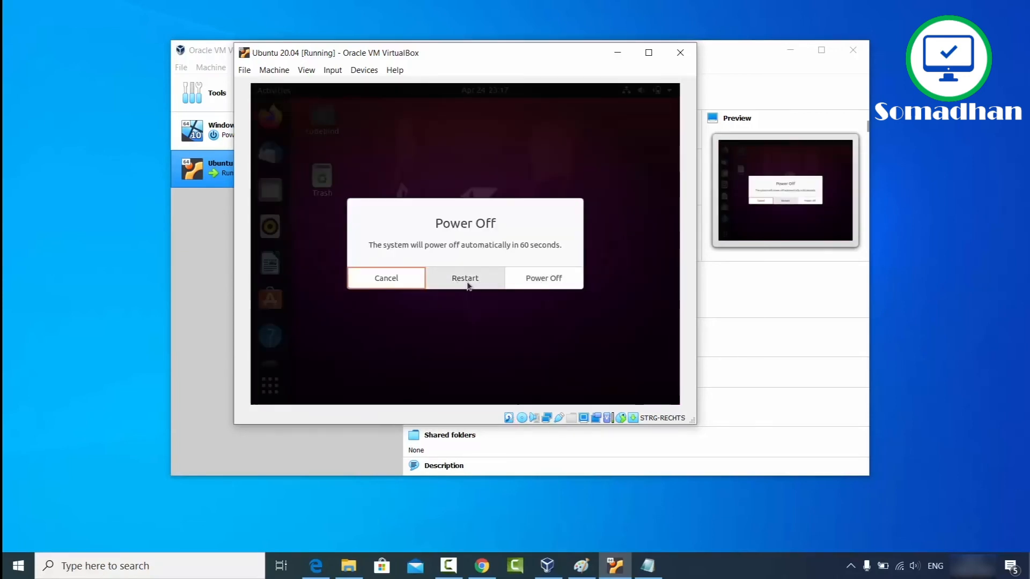
left_click(543, 277)
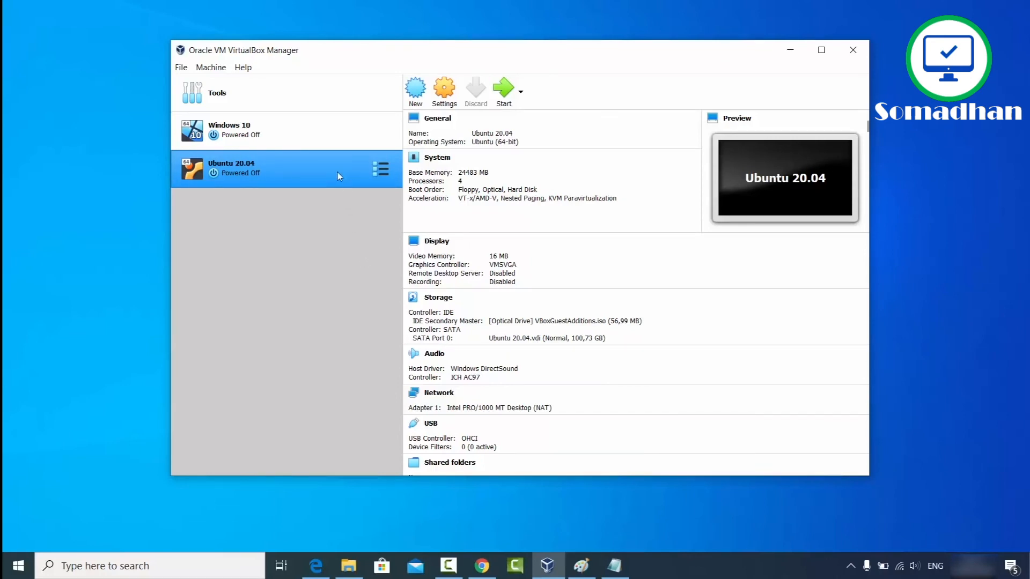
left_click(445, 96)
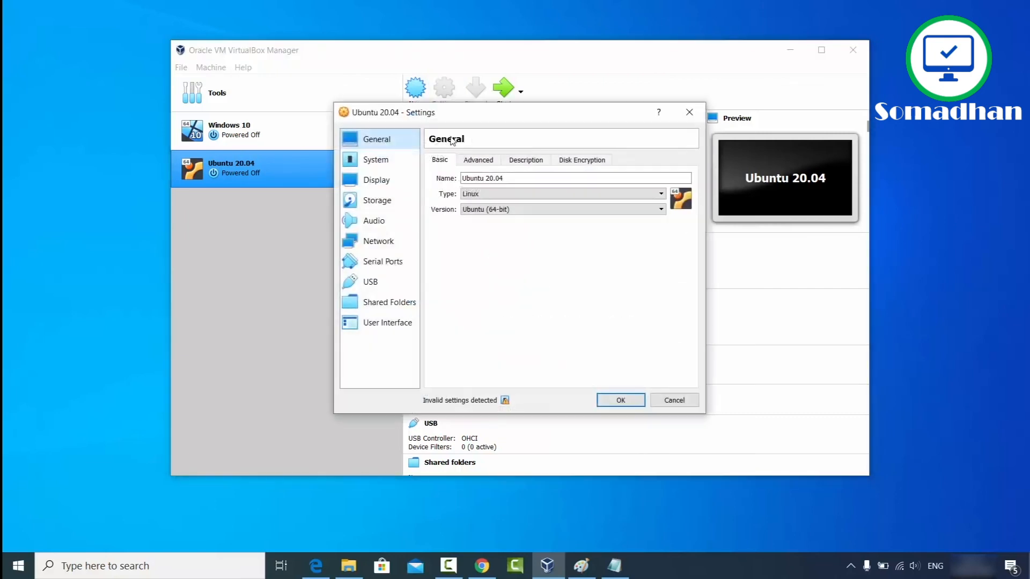
left_click(475, 162)
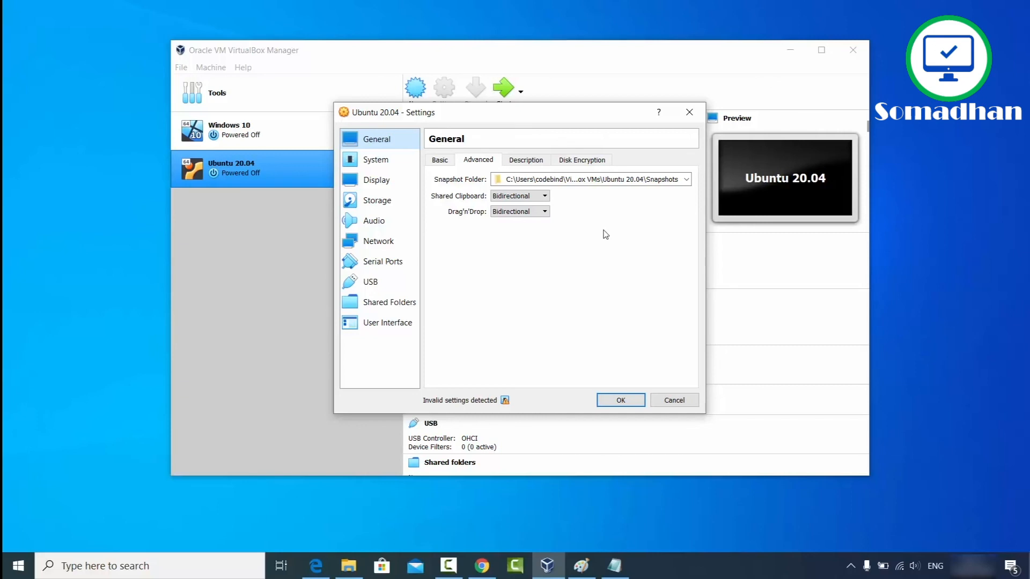
left_click(670, 400)
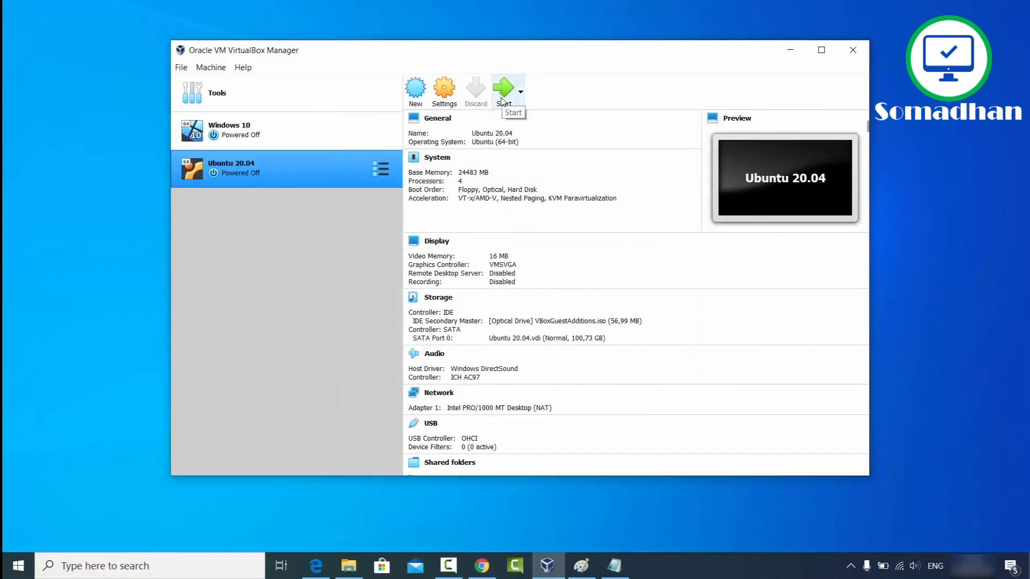
Step: Start the Ubuntu 20.04 VM, log in with the password, and maximise the window to fill the screen
left_click(503, 101)
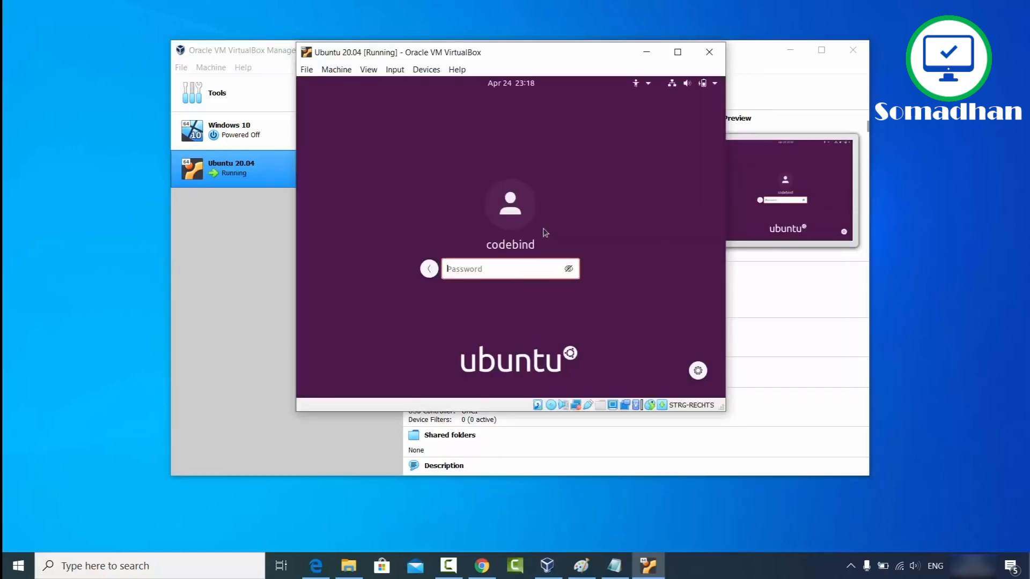
type("*******")
key("Return")
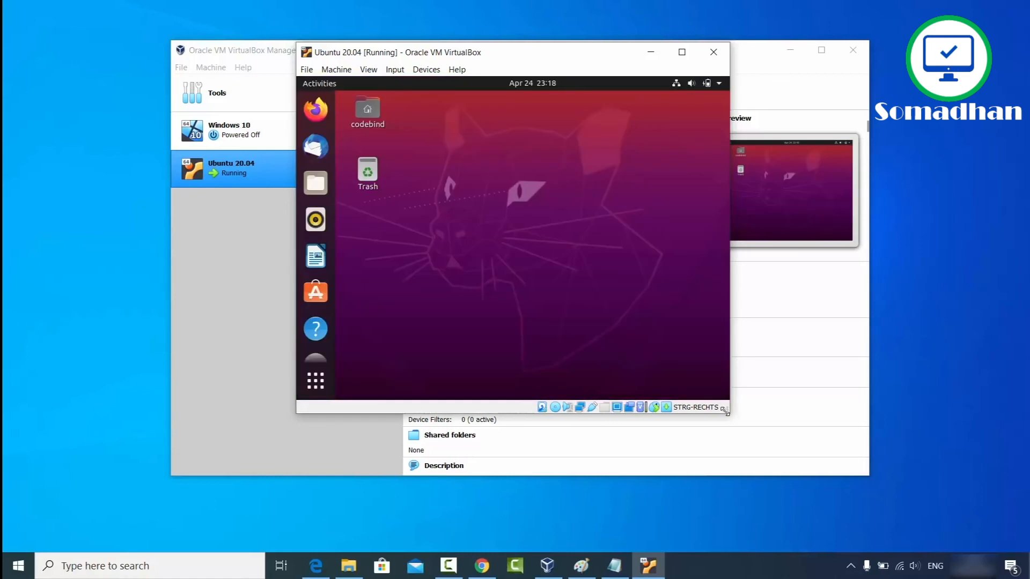
left_click_drag(725, 411, 831, 457)
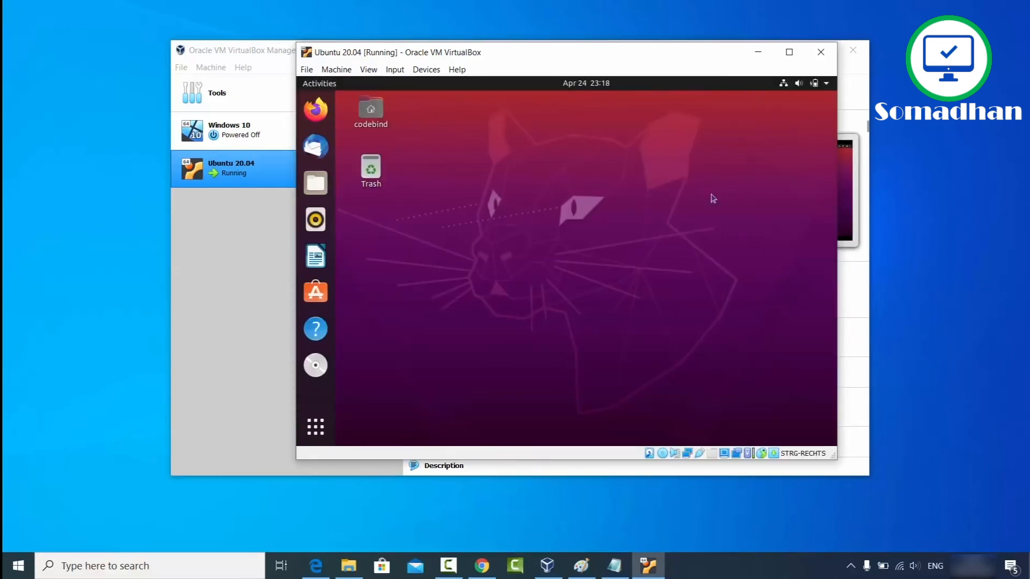
left_click(788, 52)
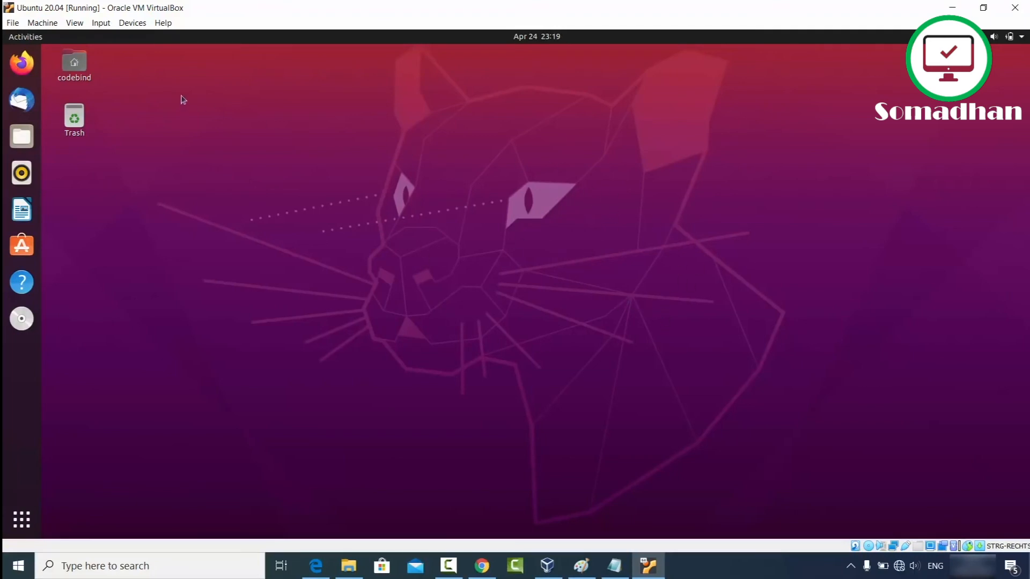
Step: Open Firefox maximised in the guest, then select the VirtualBox downloads URL in the host's Chrome
left_click(22, 63)
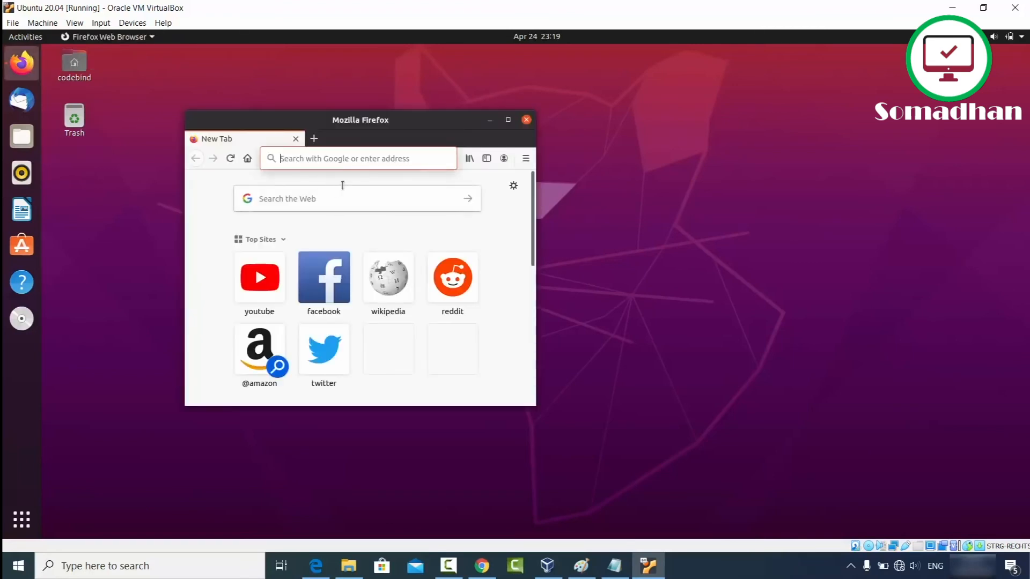
left_click(507, 124)
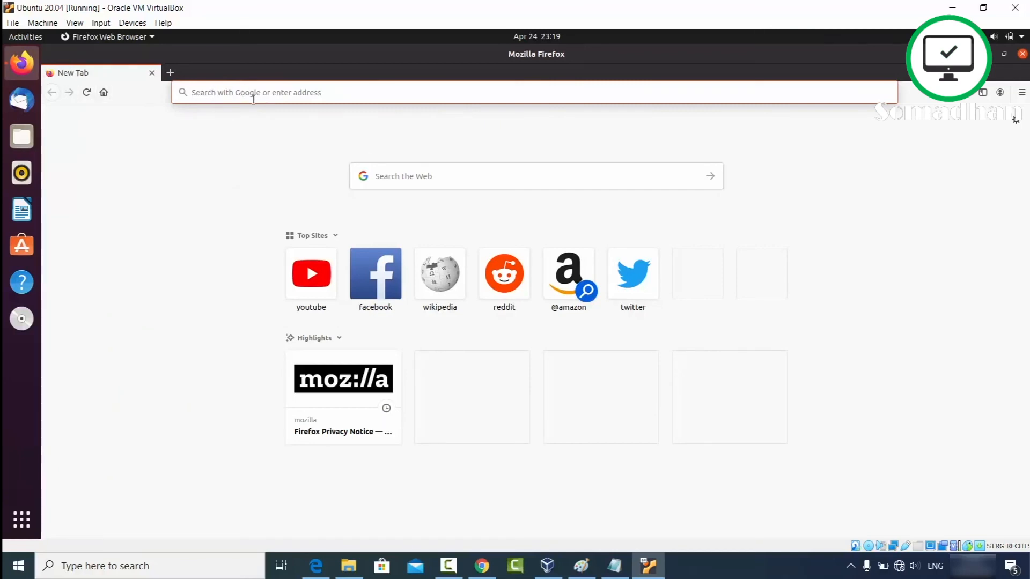
left_click(481, 566)
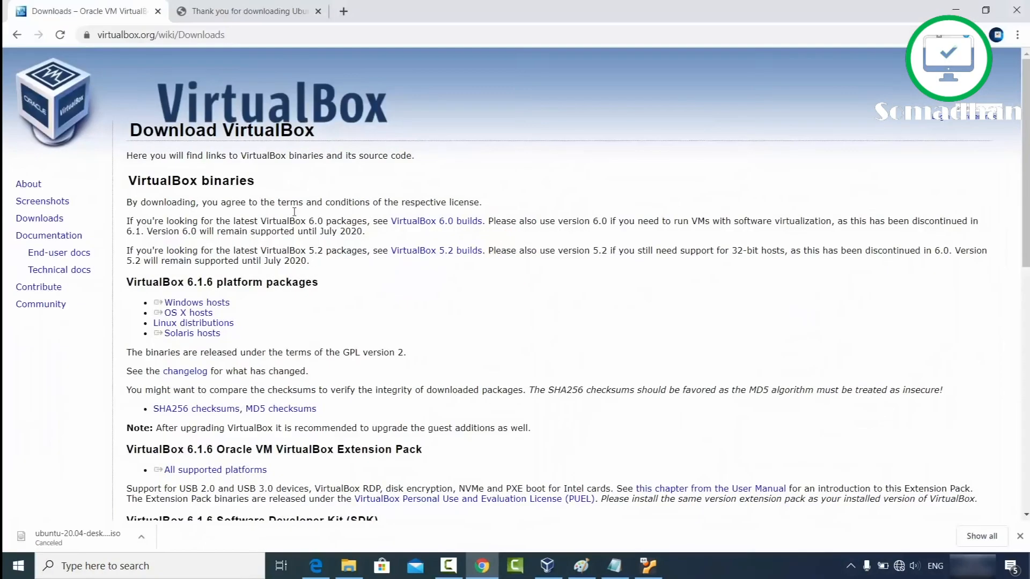
left_click(243, 35)
key("ctrl+c")
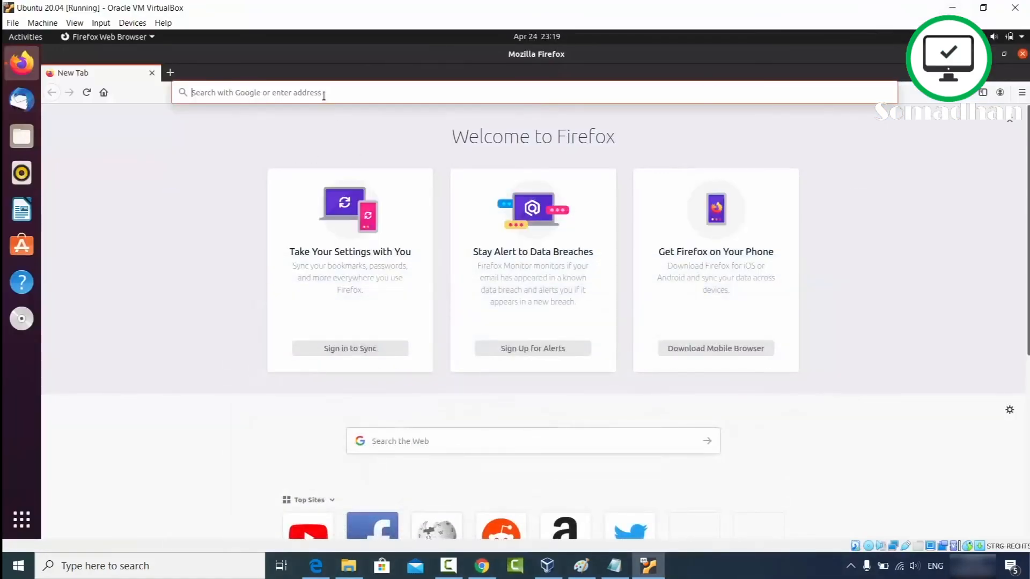
Step: Paste the host-copied address into Firefox and load the VirtualBox Downloads page
left_click(324, 94)
key("ctrl+v")
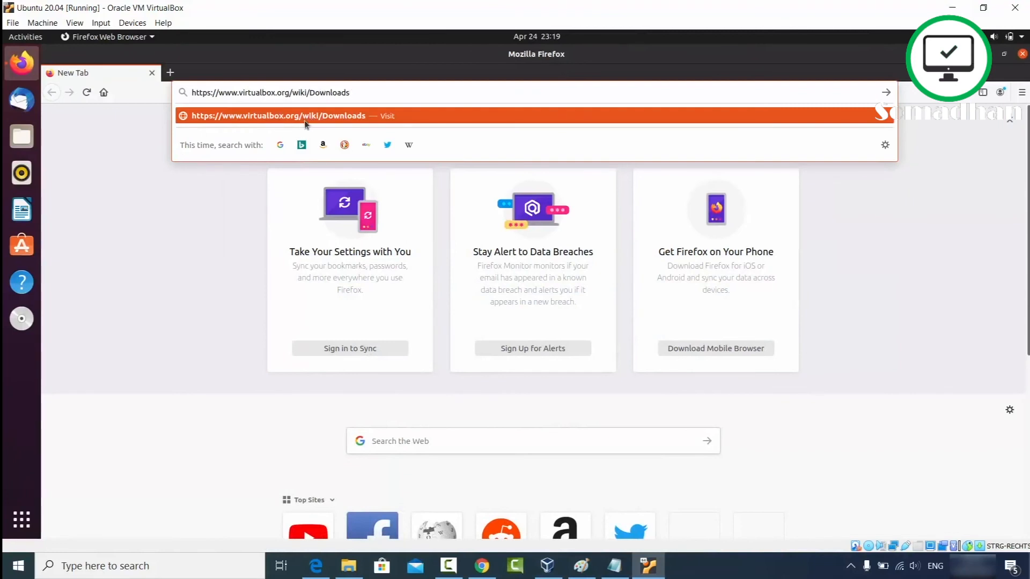
left_click(312, 120)
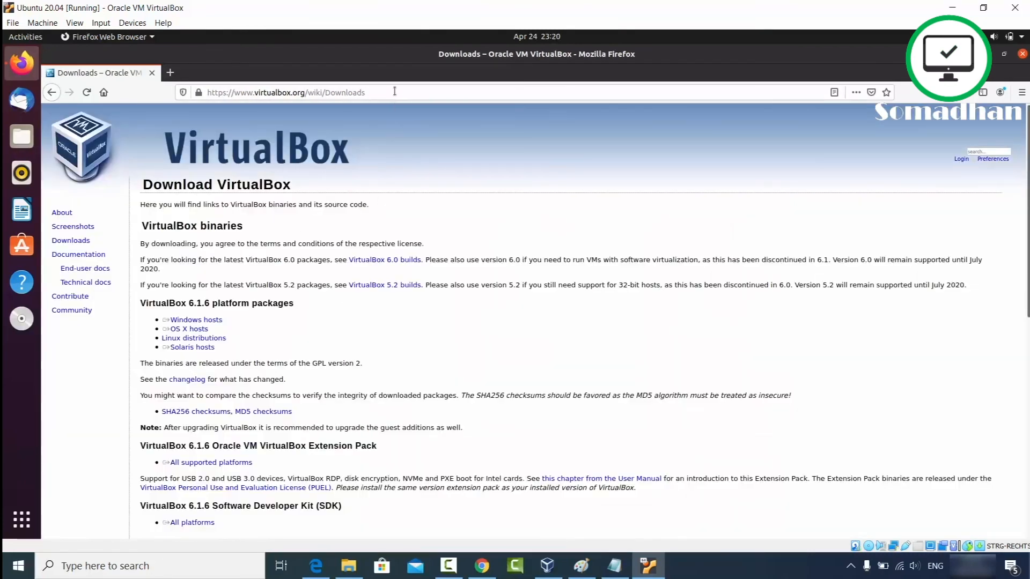
Step: Select the 'VirtualBox binaries' heading in Firefox and open a new tab in host Chrome
left_click(394, 92)
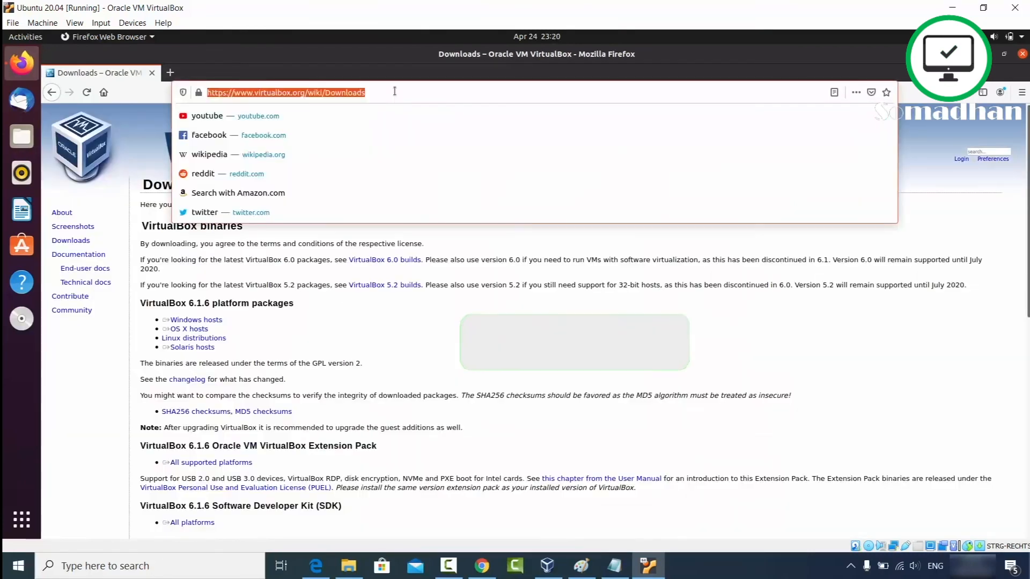
left_click(305, 280)
left_click_drag(143, 225, 244, 225)
key("ctrl+c")
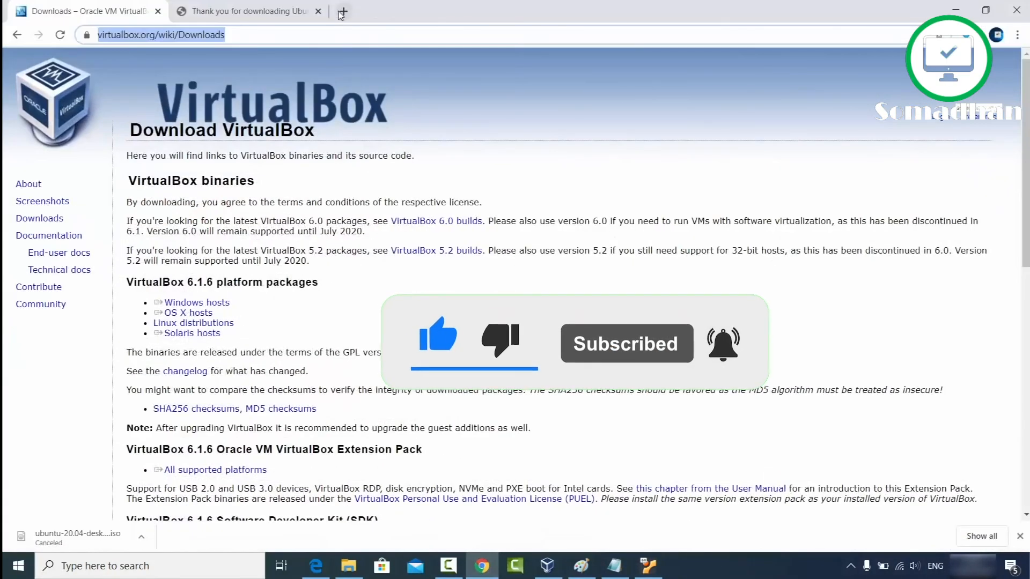
left_click(353, 37)
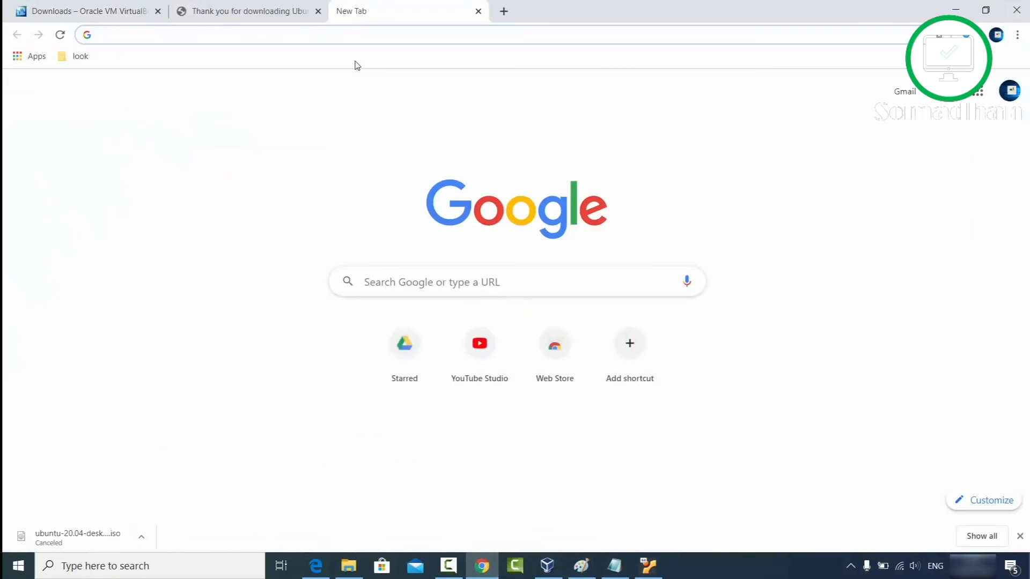
Step: Paste the guest-copied VirtualBox binaries text into Chrome's address bar, then return to the Ubuntu desktop
key("ctrl+v")
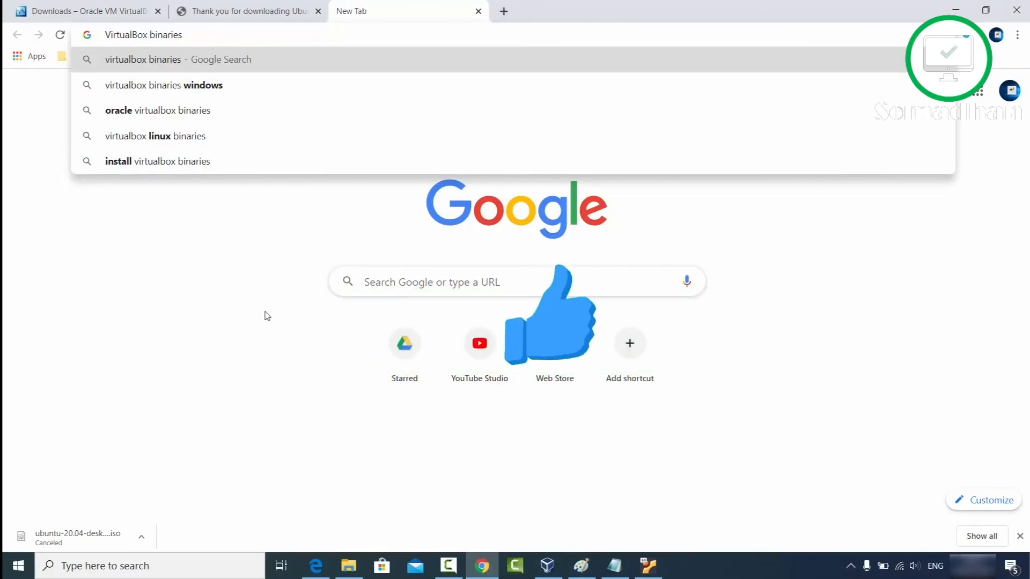
left_click(316, 285)
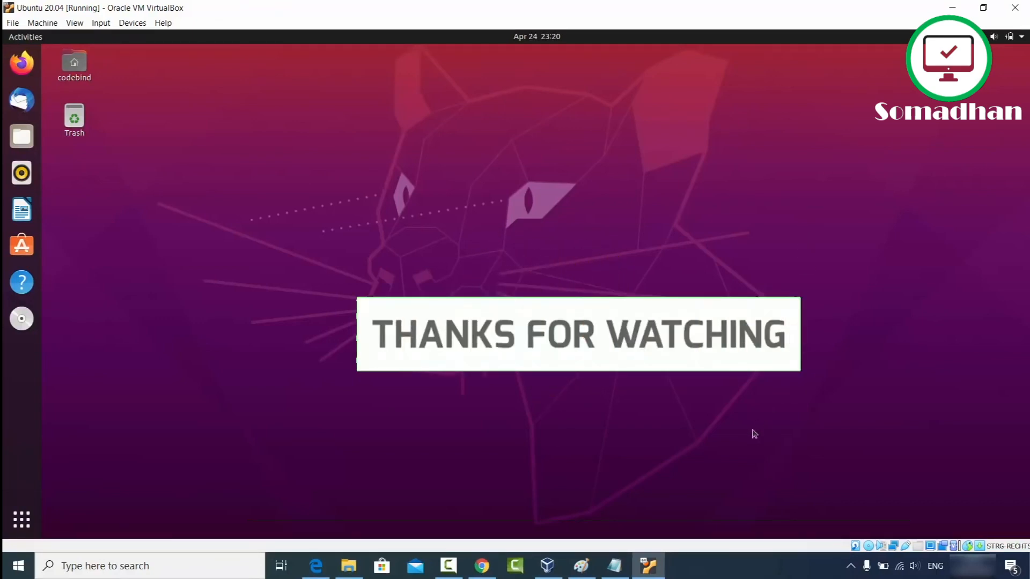
left_click(749, 564)
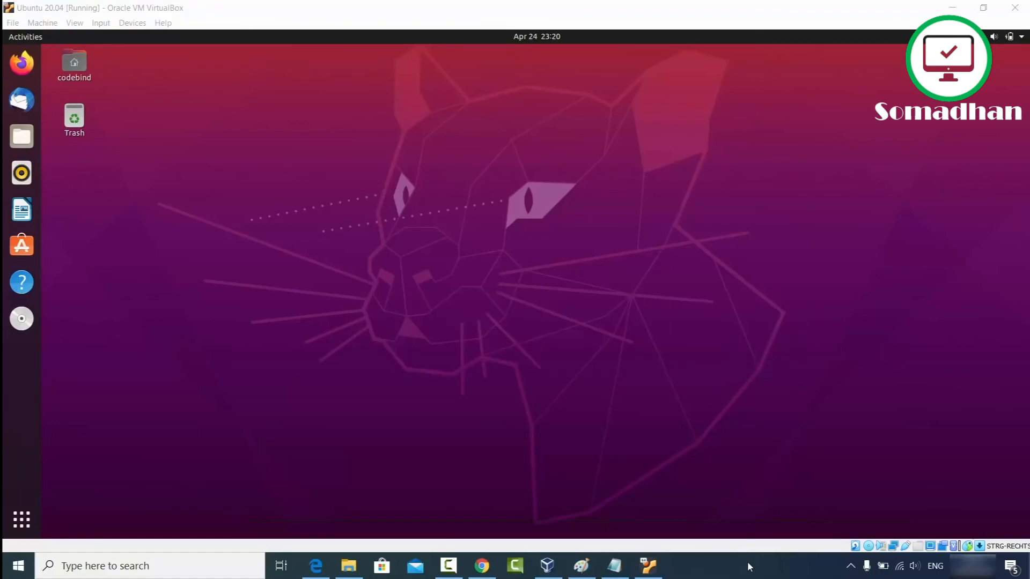